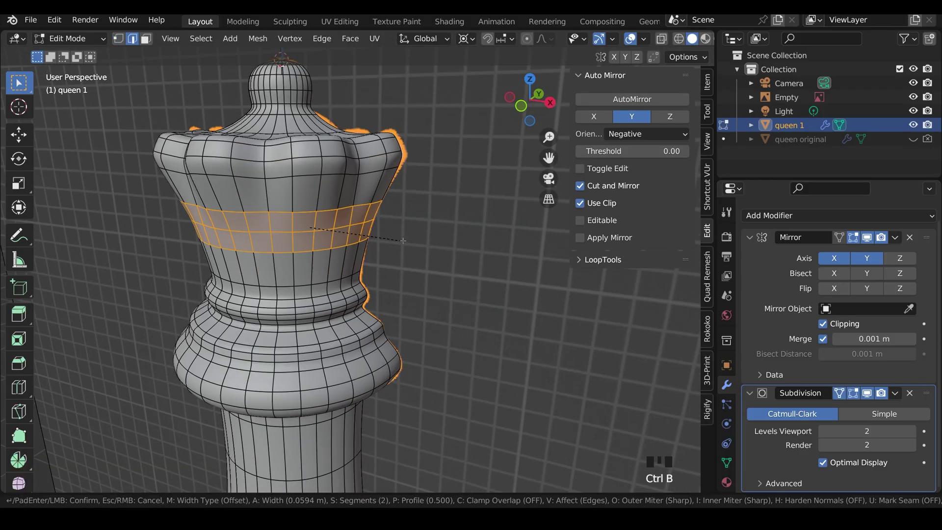
- Switch to the chess piece references folder and drag the queen reference image into the scene
middle_click_drag(314, 255, 342, 201)
key("g")
key("g")
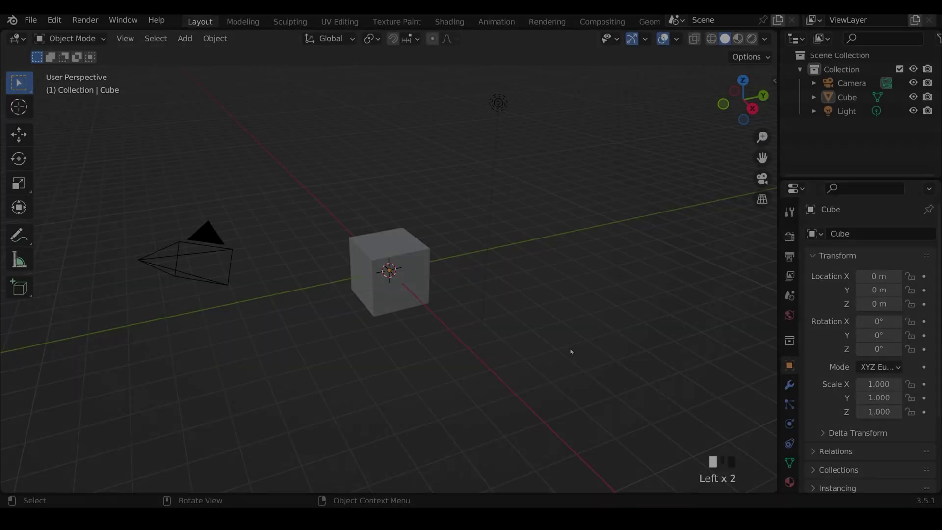
key("alt+Tab")
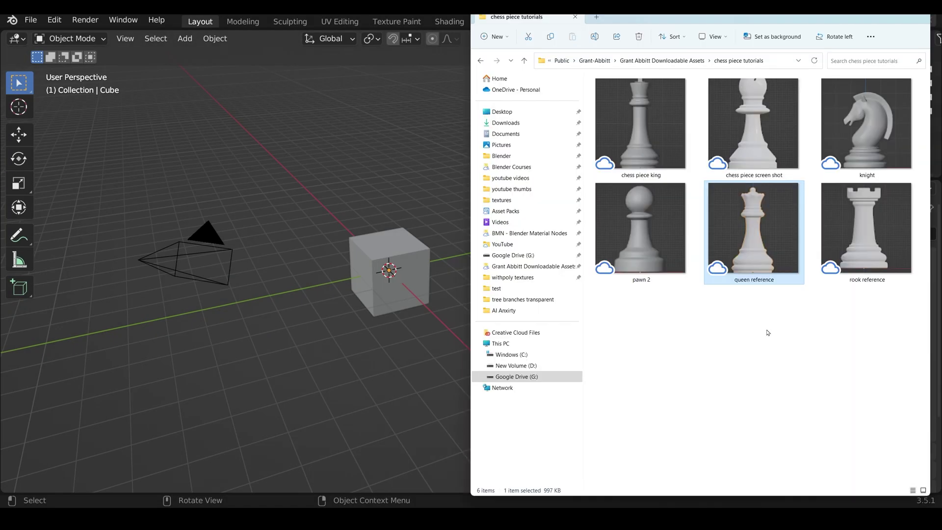
left_click_drag(750, 251, 331, 225)
- Clear the reference image's rotation and location, then rotate it 90° on X to stand upright
key("alt+r")
key("alt+g")
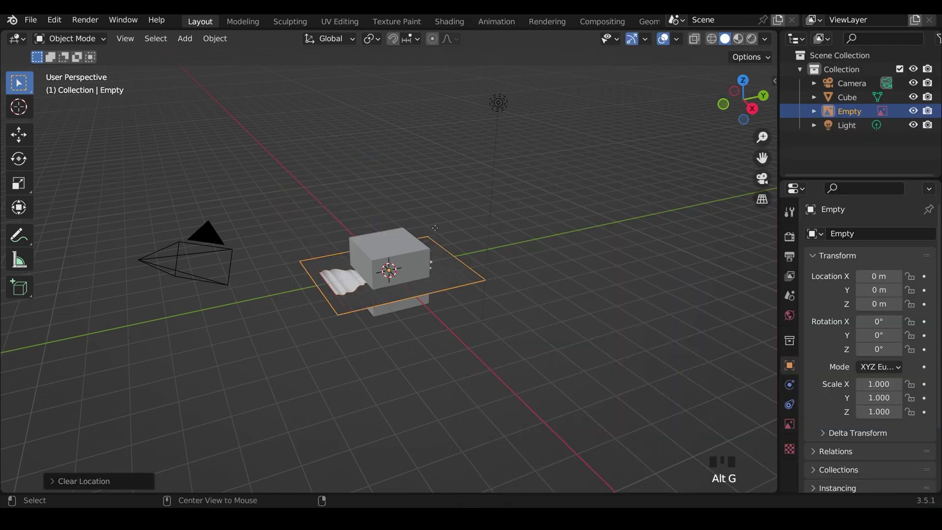
key("Return")
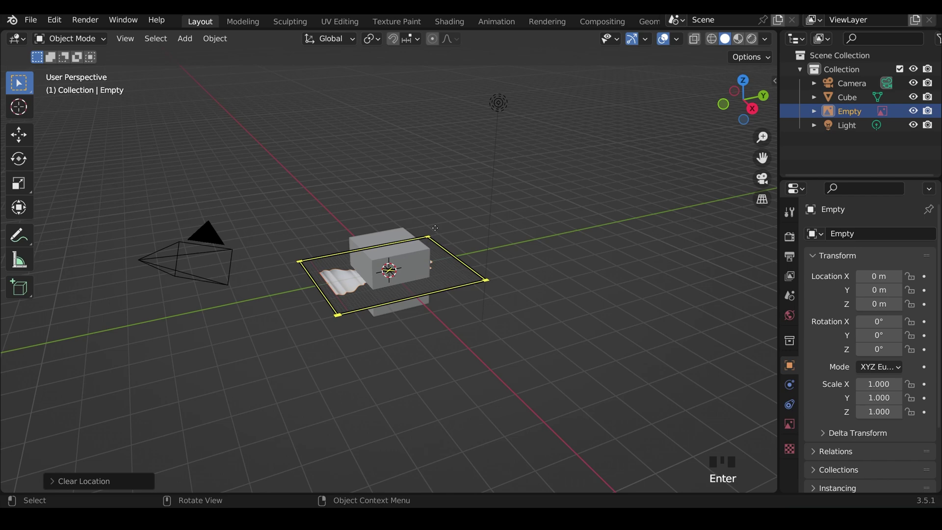
key("KP_1")
key("r")
key("x")
key("9")
key("0")
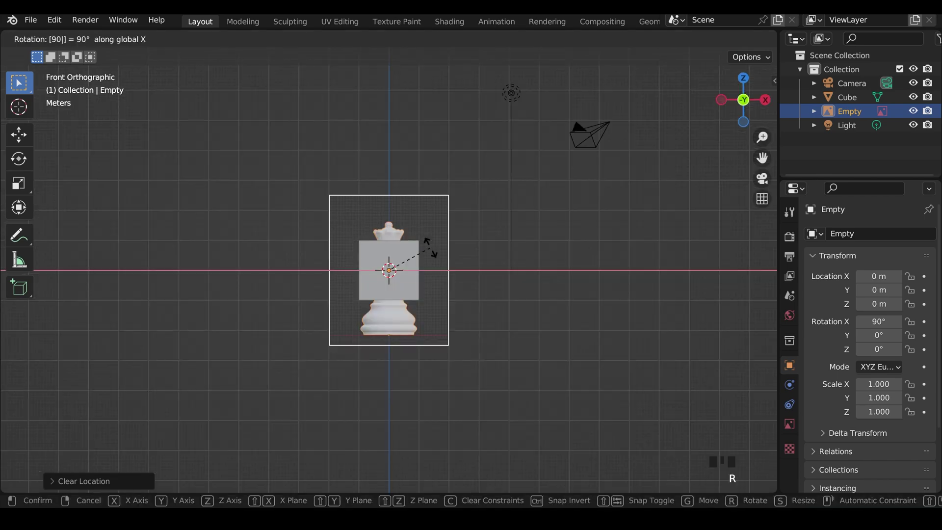
key("Return")
- Raise the reference image so its base sits just above the cube, then select the cube
scroll(415, 292, "up", 4)
key("g")
left_click(422, 247)
middle_click_drag(422, 248, 414, 378, "shift")
key("g")
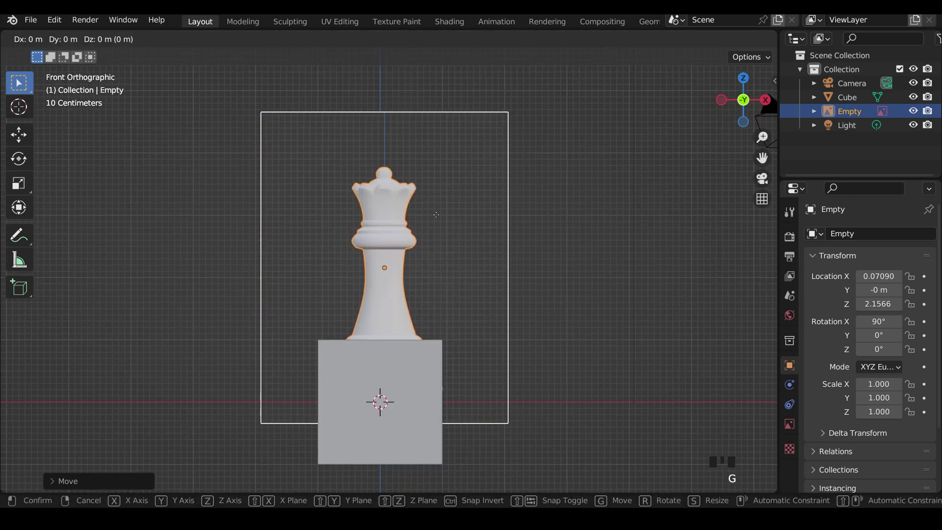
left_click(410, 379)
left_click(412, 378)
- In Edit Mode, merge all the cube's vertices at the center into a single vertex
key("Tab")
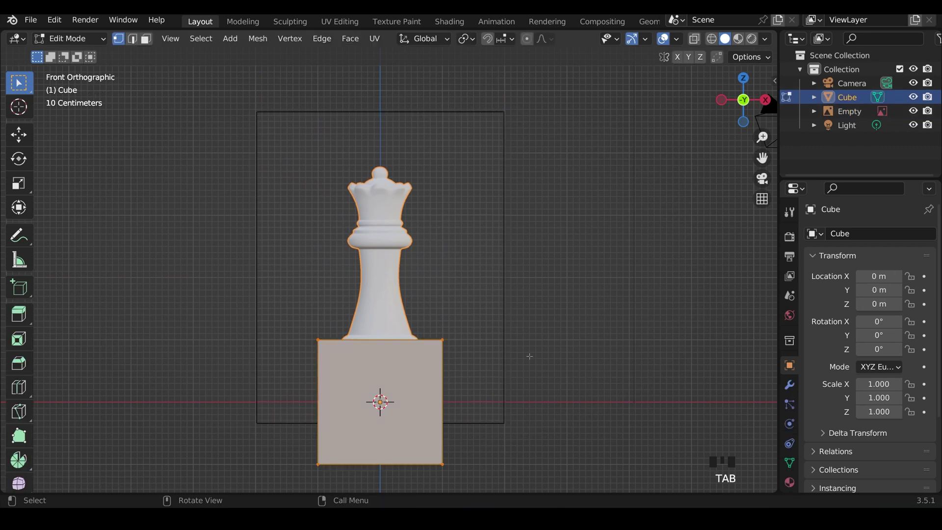
key("m")
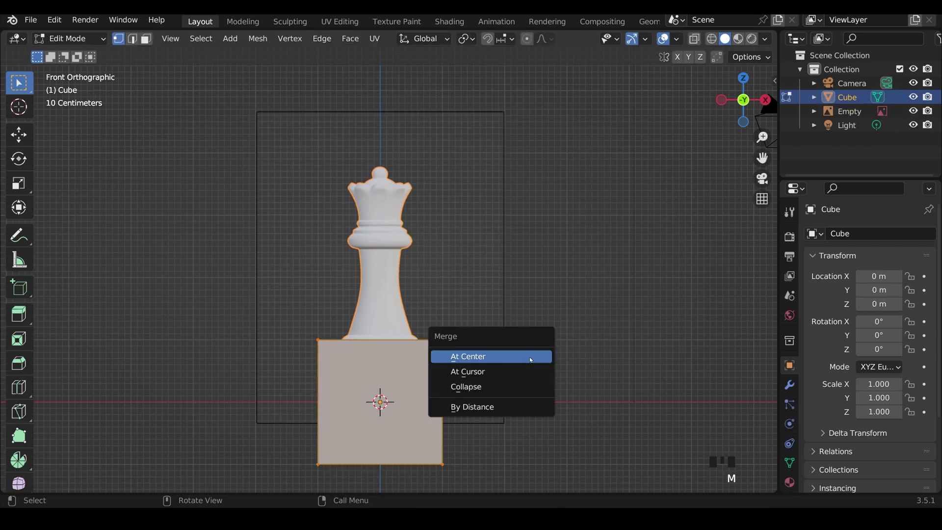
left_click(531, 360)
- Extrude vertices to trace the queen's right-side outline from the base up to the crown tip
key("e")
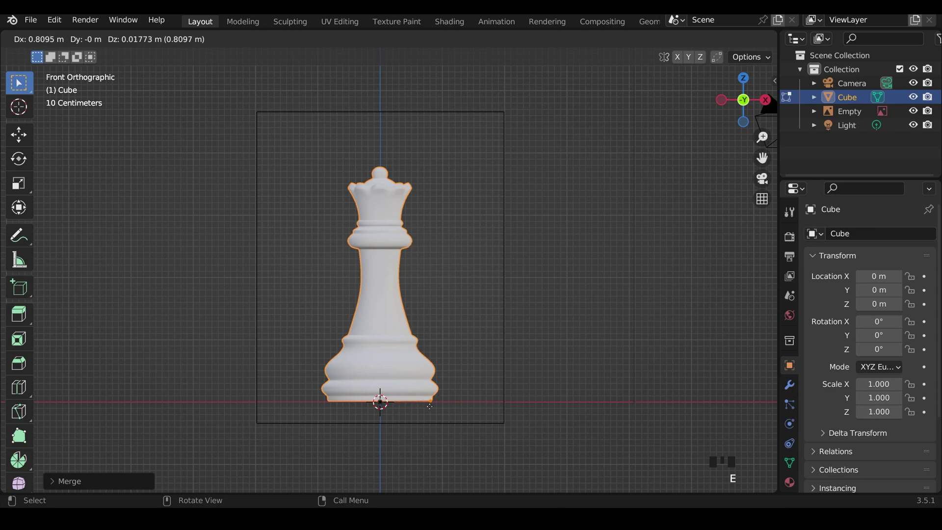
left_click(432, 404)
scroll(424, 383, "up", 6)
key("e")
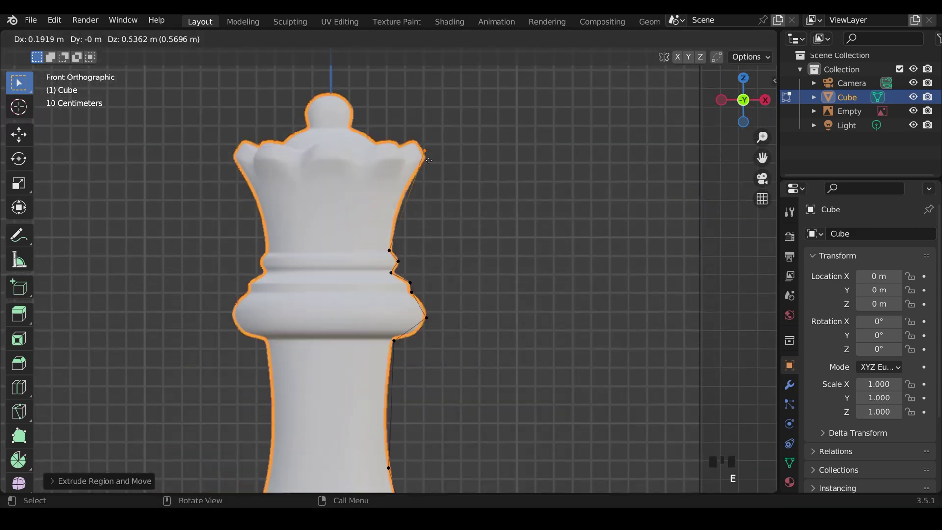
left_click(406, 211)
key("e")
left_click(429, 167)
left_click(384, 156)
key("e")
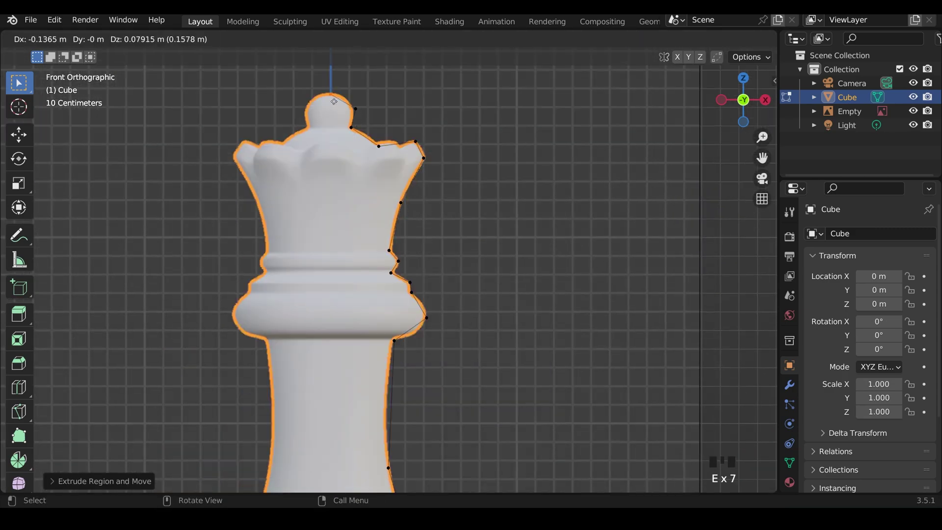
left_click(335, 102)
scroll(527, 328, "down", 5)
middle_click_drag(527, 329, 532, 284, "shift")
- Add a Screw modifier to revolve the traced outline into a solid piece
left_click(790, 386)
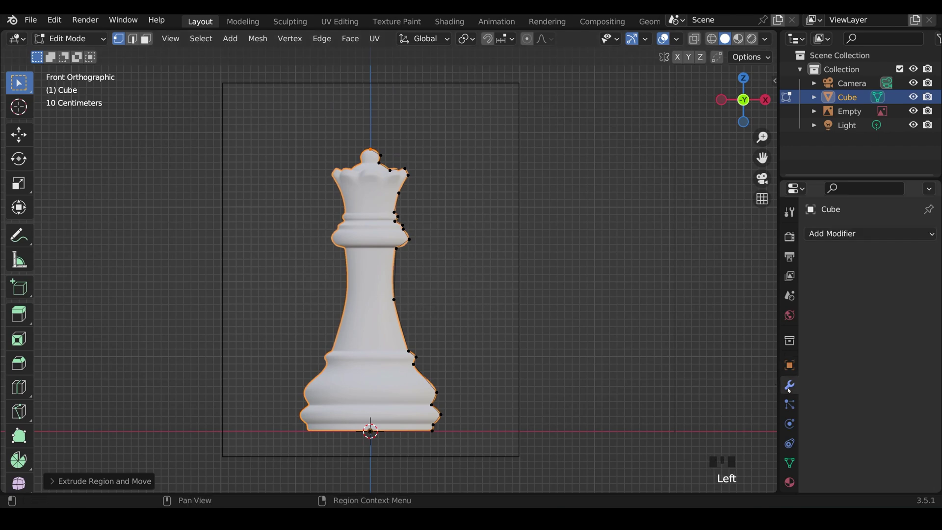
left_click(837, 237)
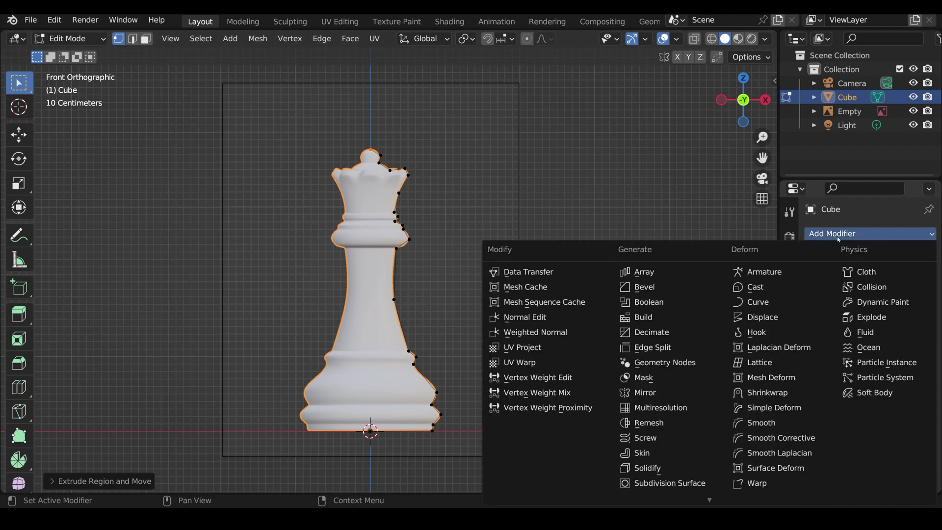
left_click(645, 438)
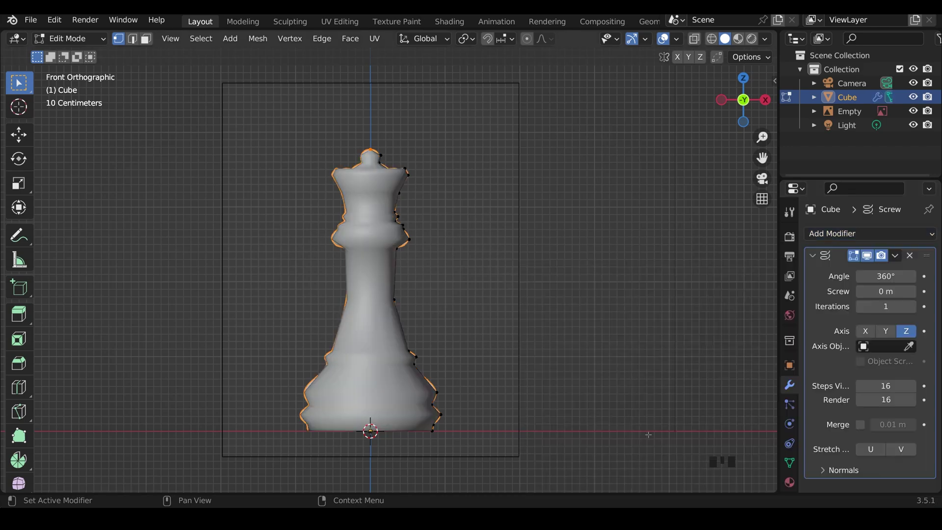
middle_click_drag(532, 311, 280, 344)
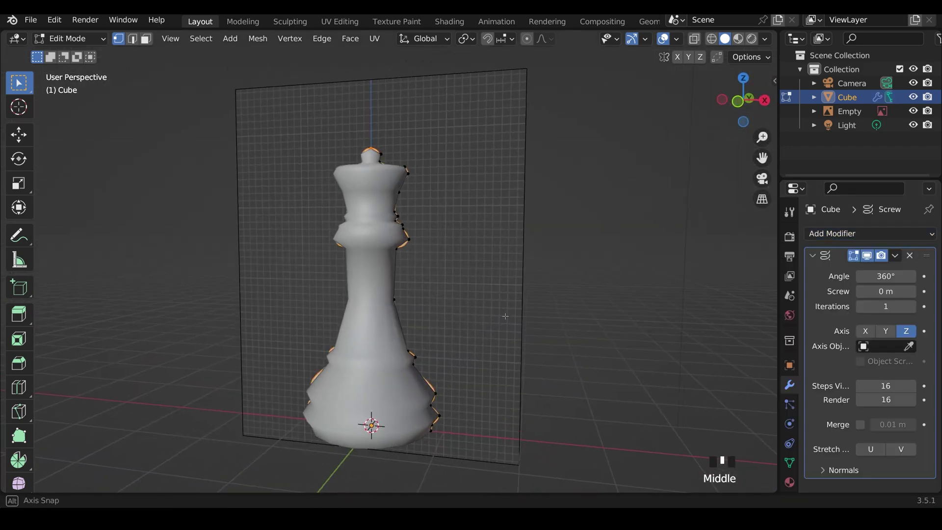
- Enable Merge on the Screw modifier and set viewport and render steps to 32
left_click(860, 425)
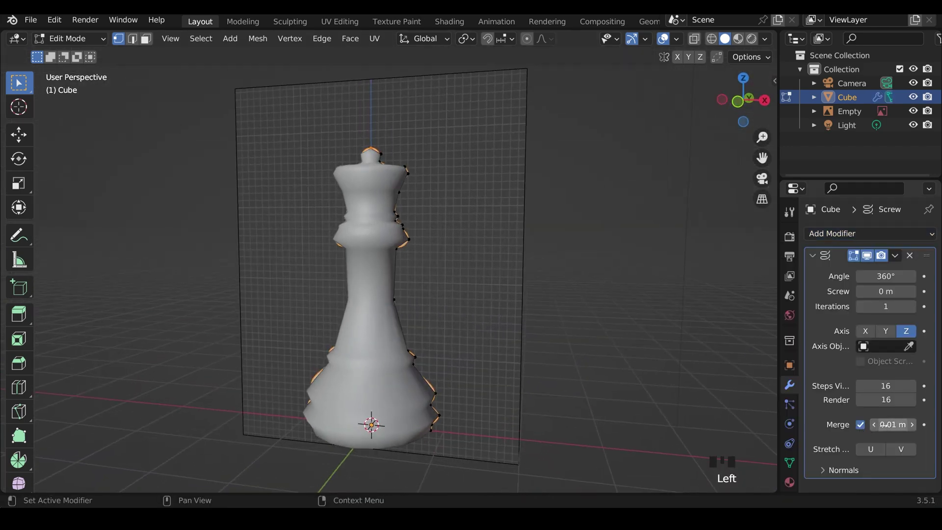
left_click(827, 471)
scroll(834, 441, "down", 5)
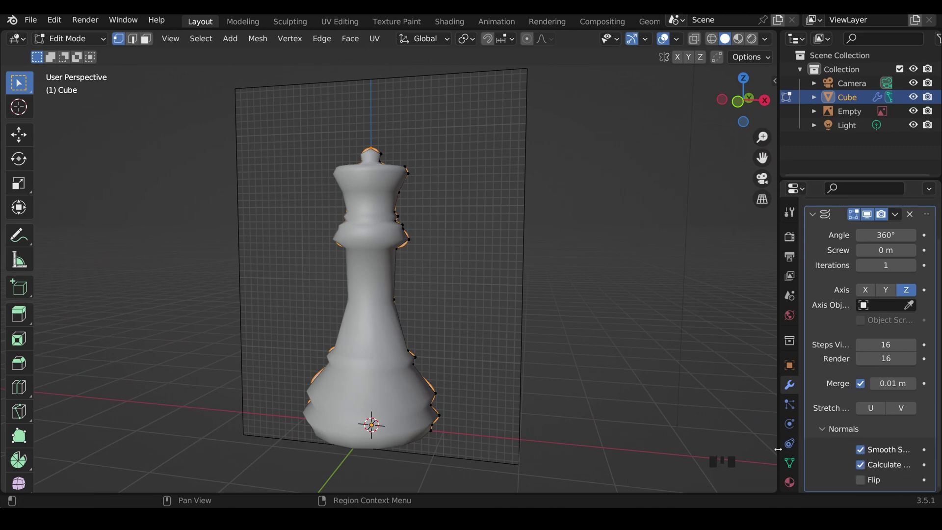
left_click_drag(778, 450, 715, 450)
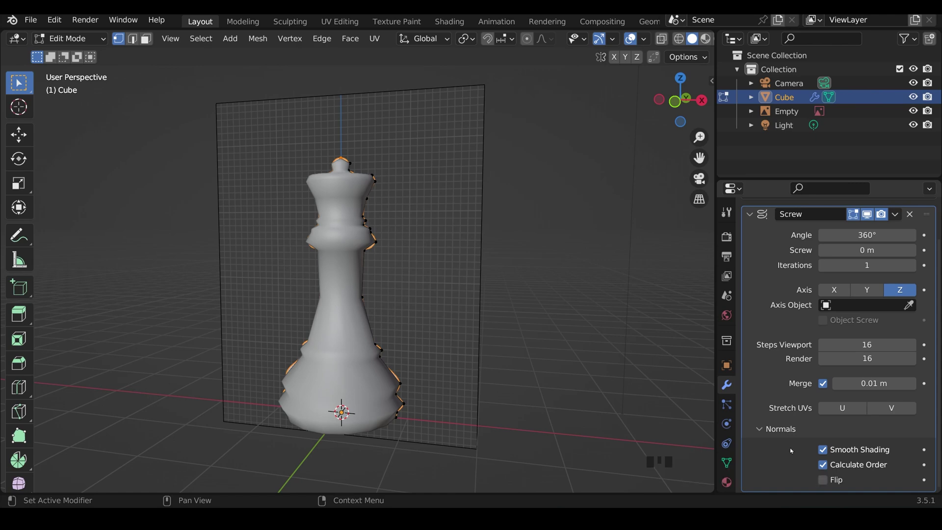
left_click_drag(867, 345, 866, 358)
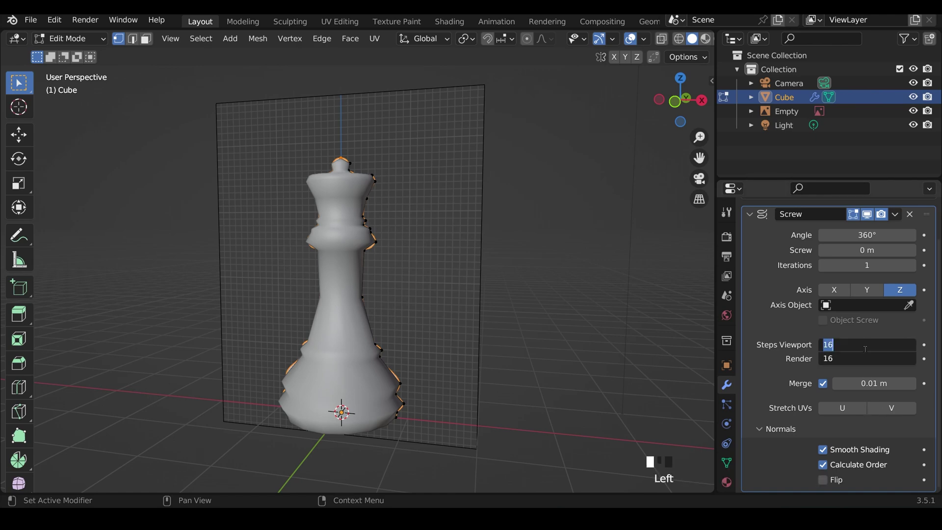
type("32")
key("Return")
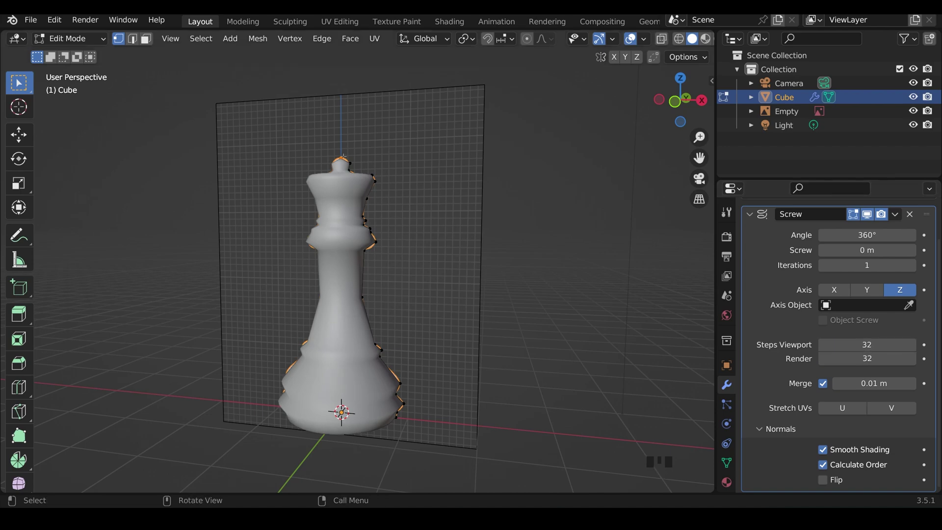
- From the front view, select the base and neck corner vertices of the profile
key("KP_1")
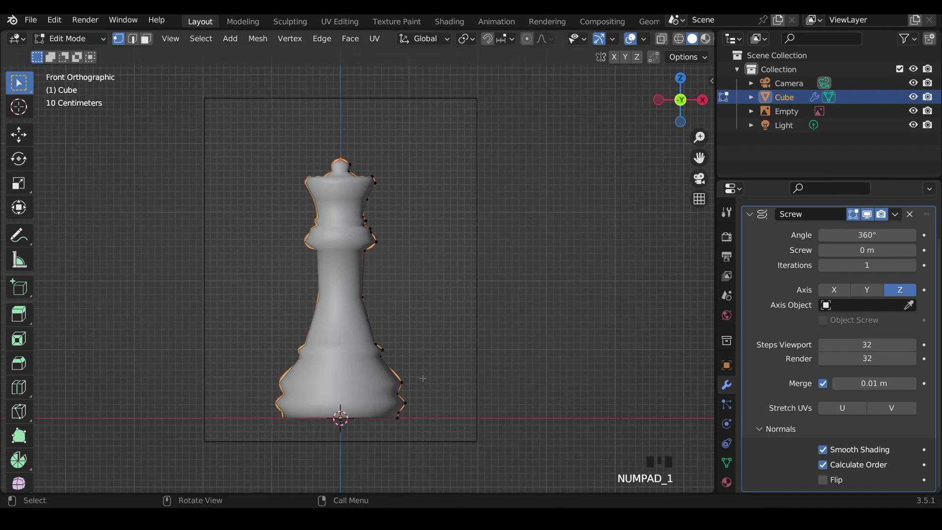
scroll(436, 375, "up", 1)
middle_click_drag(441, 363, 477, 397, "shift")
scroll(477, 398, "up", 3)
left_click(477, 398)
left_click(472, 343, "shift")
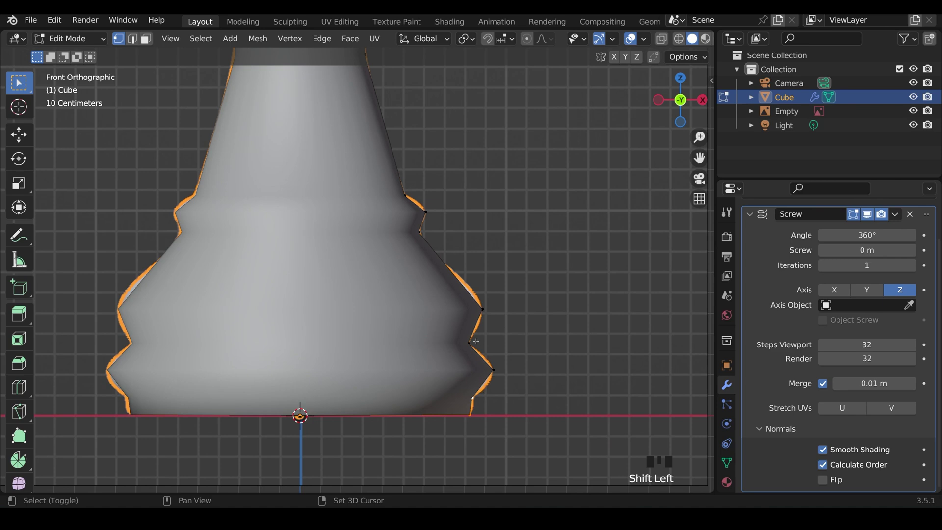
left_click(424, 230, "shift")
middle_click_drag(425, 223, 435, 275, "shift")
left_click(418, 249, "shift")
- Add the neck-top, collar and crown corners to the selection and vertex-bevel them all
middle_click_drag(456, 163, 441, 373, "shift")
left_click(386, 161, "shift")
left_click(392, 125, "shift")
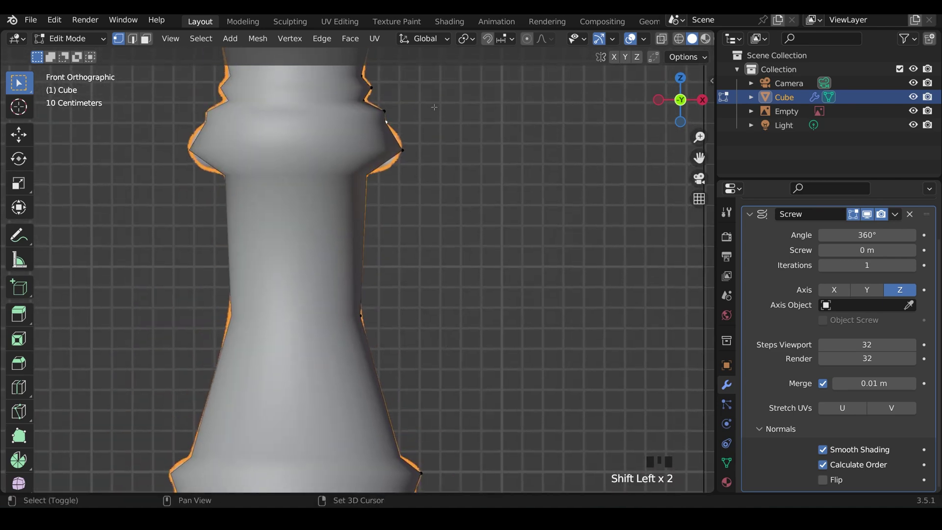
middle_click_drag(392, 125, 416, 215, "shift")
left_click(396, 193, "shift")
left_click(395, 163, "shift")
middle_click_drag(397, 159, 387, 286, "shift")
left_click(356, 161, "shift")
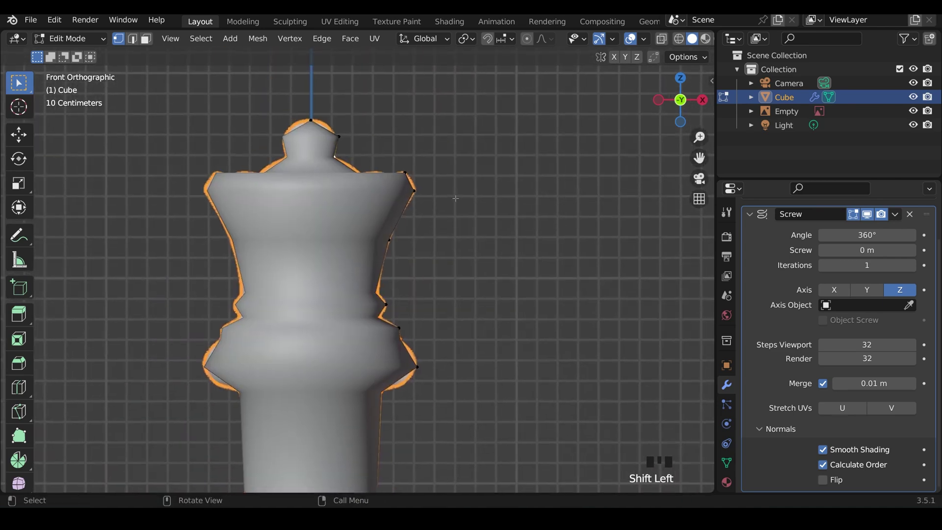
key("ctrl+shift+b")
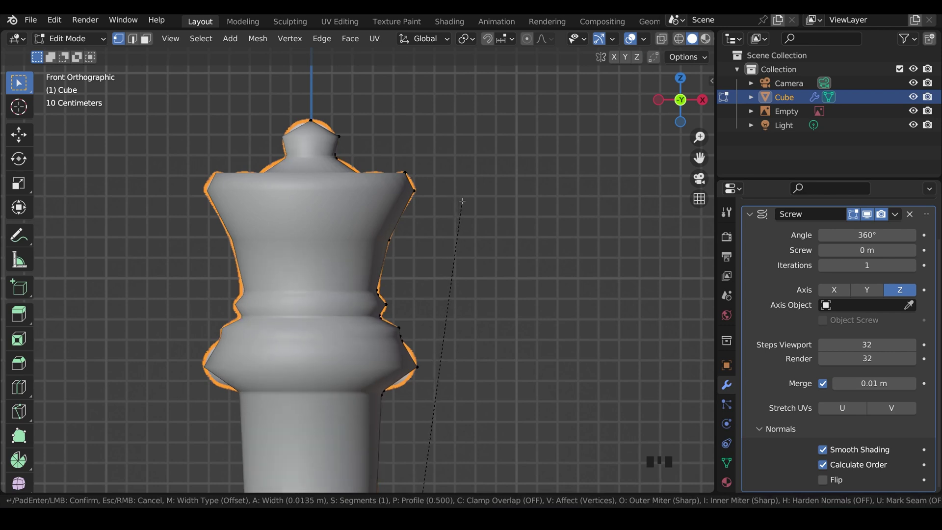
left_click(461, 204)
- Vertex-bevel two crown vertices and the vertex below the knob to sharpen the crown
left_click(440, 175)
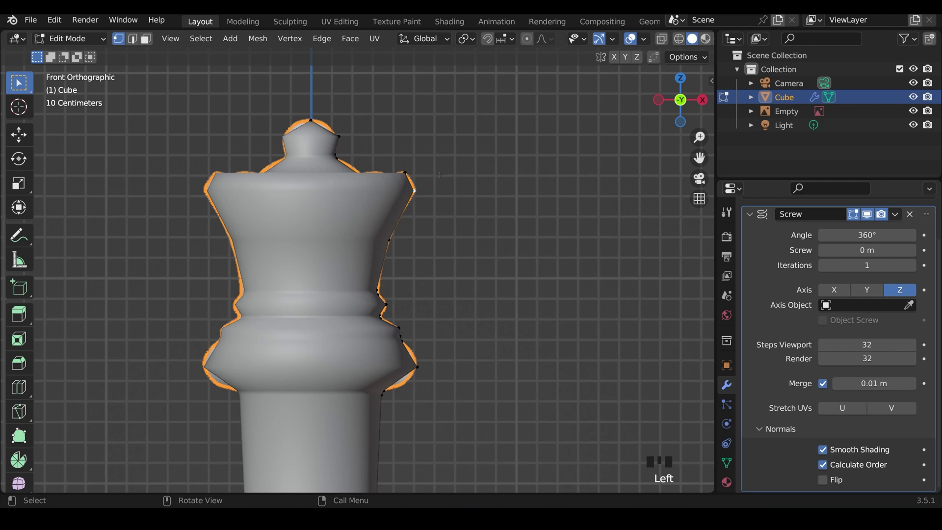
left_click(411, 169, "shift")
key("ctrl+shift+b")
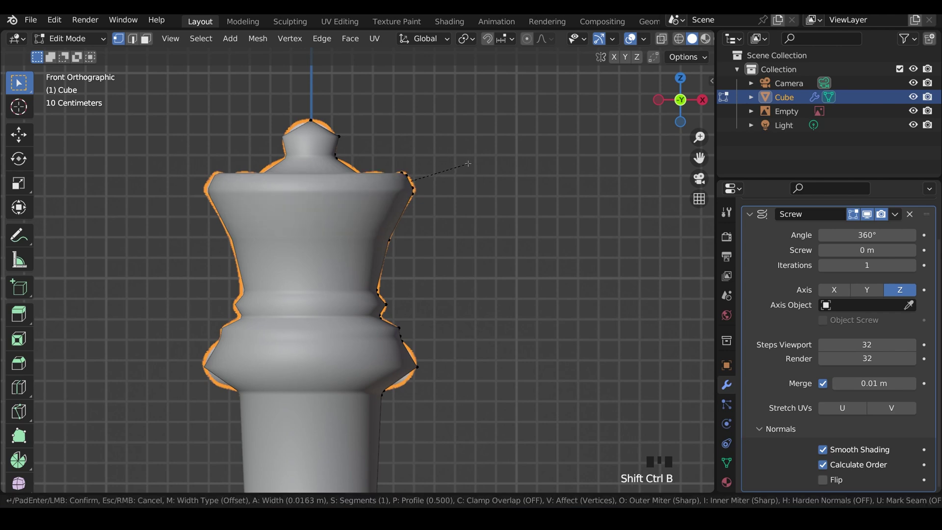
left_click(468, 163)
left_click(350, 131)
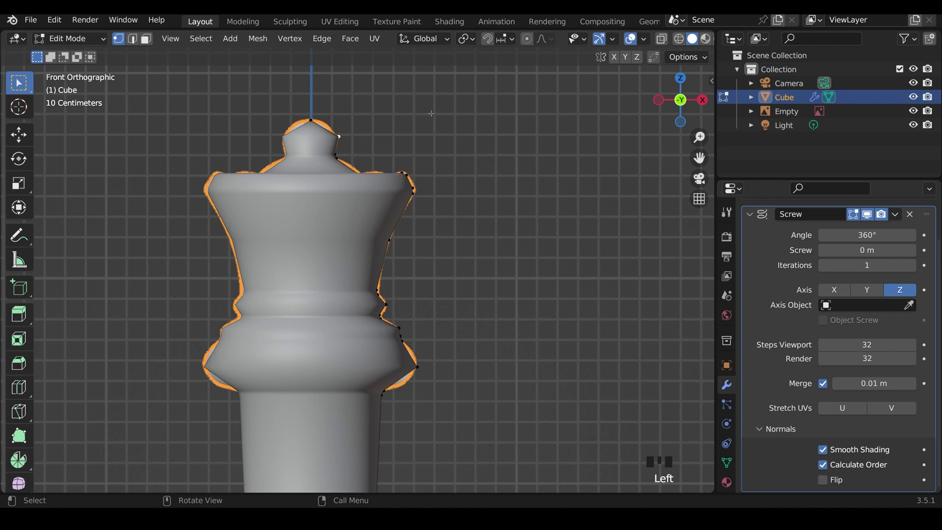
key("ctrl+shift+b")
scroll(486, 216, "up", 1)
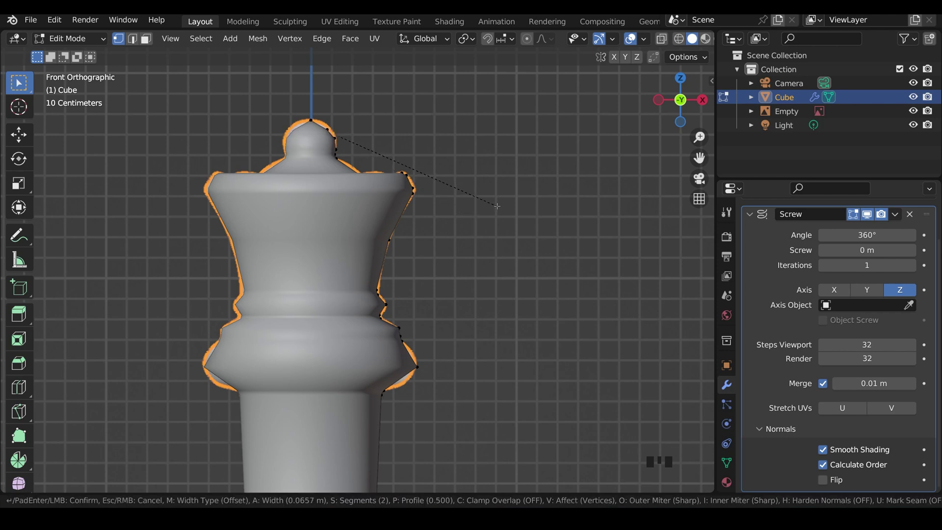
left_click(496, 206)
- Lift the top knob vertices upward
left_click_drag(322, 121, 351, 151)
key("g")
left_click(352, 146)
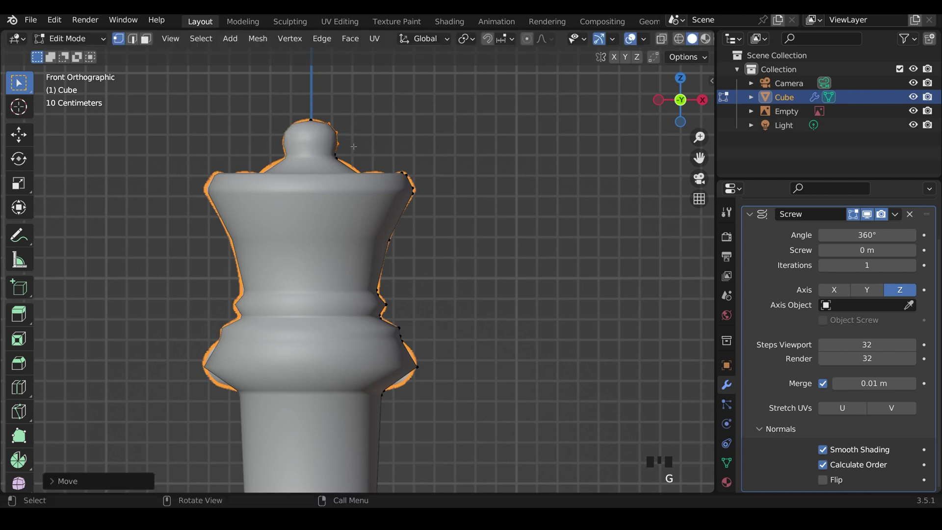
middle_click_drag(442, 275, 432, 212, "shift")
left_click(453, 235)
- Bevel a waist-ring vertex, widen the bevel, and nudge the right waist-ring vertices
left_click_drag(402, 295, 421, 309, "shift")
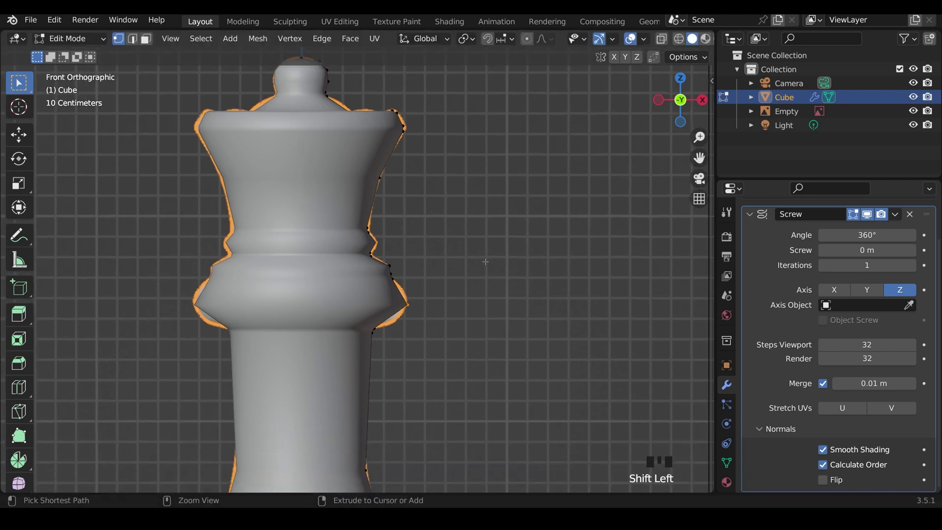
key("shift+ctrl+b")
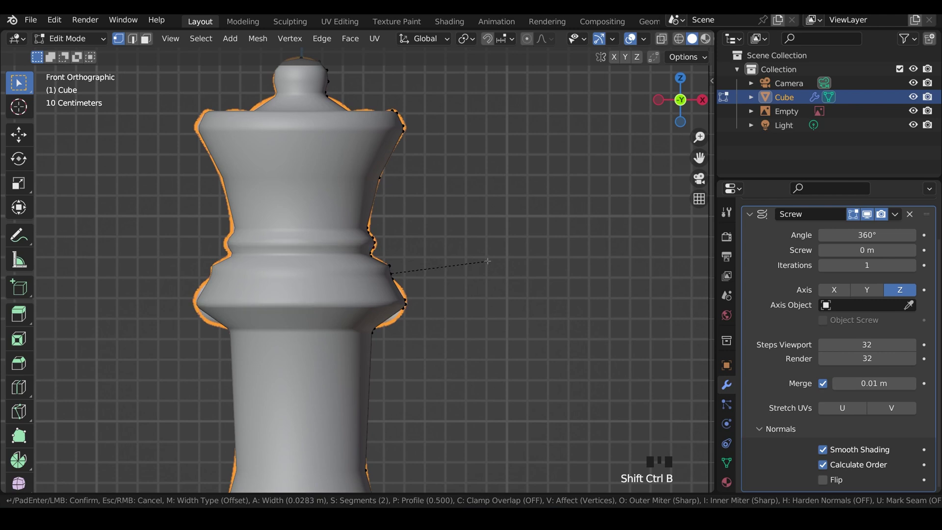
left_click(487, 261)
key("s")
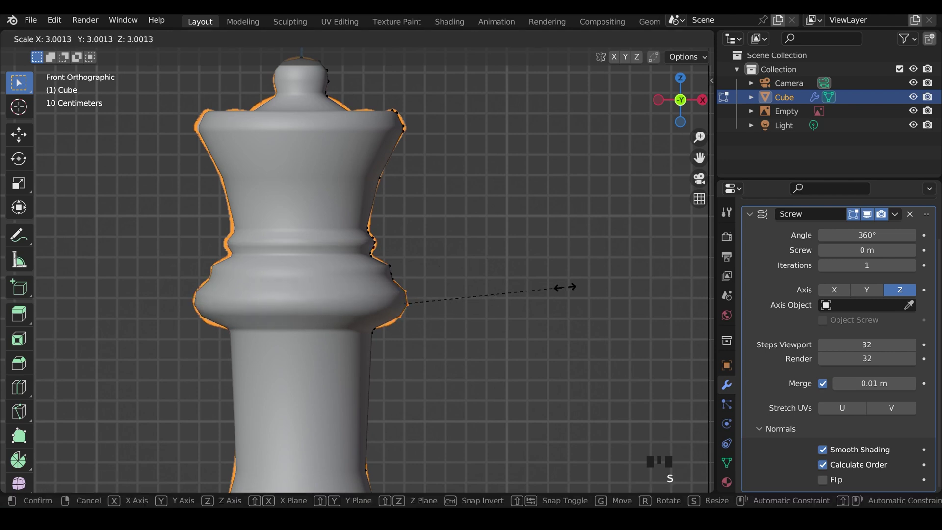
left_click(569, 287)
left_click_drag(365, 234, 385, 250)
key("g")
left_click(386, 243)
- Vertex-bevel one vertex on the lower ring and one on the stem's right edge
middle_click_drag(440, 327, 430, 241, "shift")
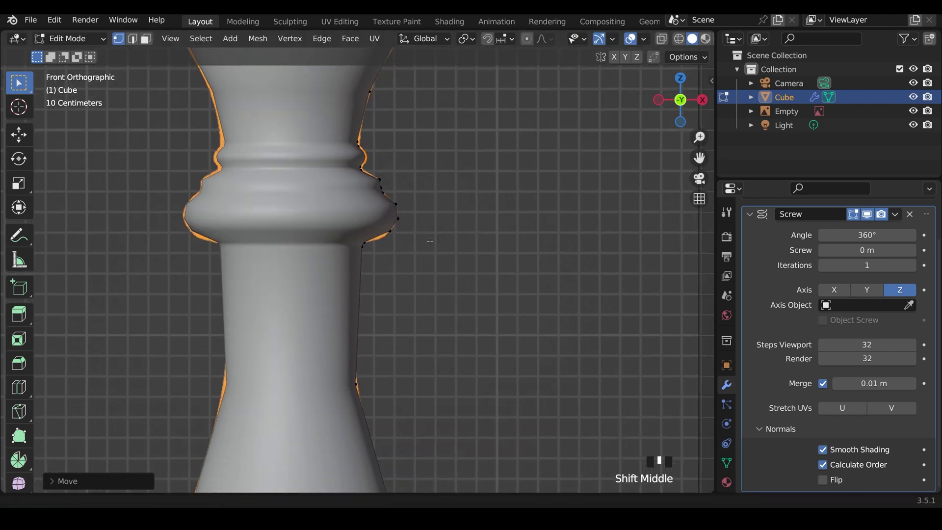
scroll(429, 241, "up", 2)
key("shift+ctrl+b")
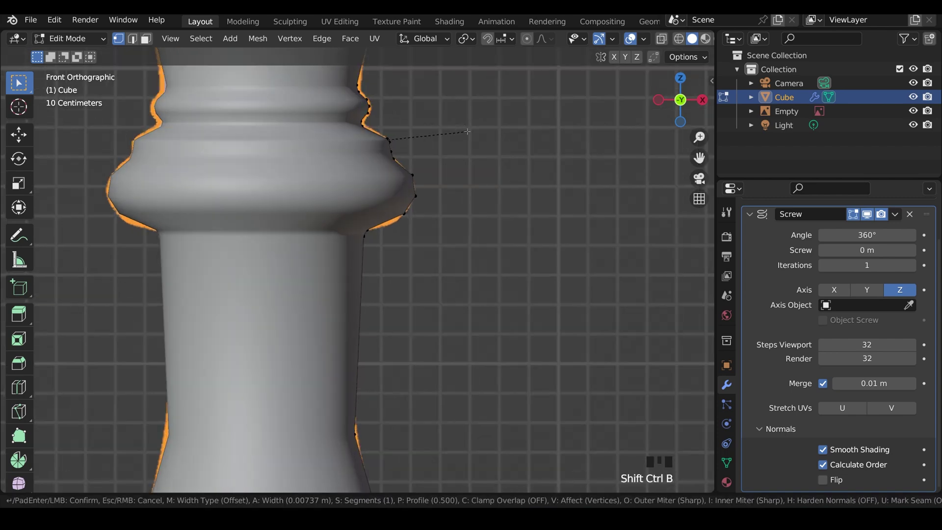
left_click(467, 131)
middle_click_drag(455, 329, 448, 158, "shift")
left_click(396, 264)
scroll(393, 264, "down", 3)
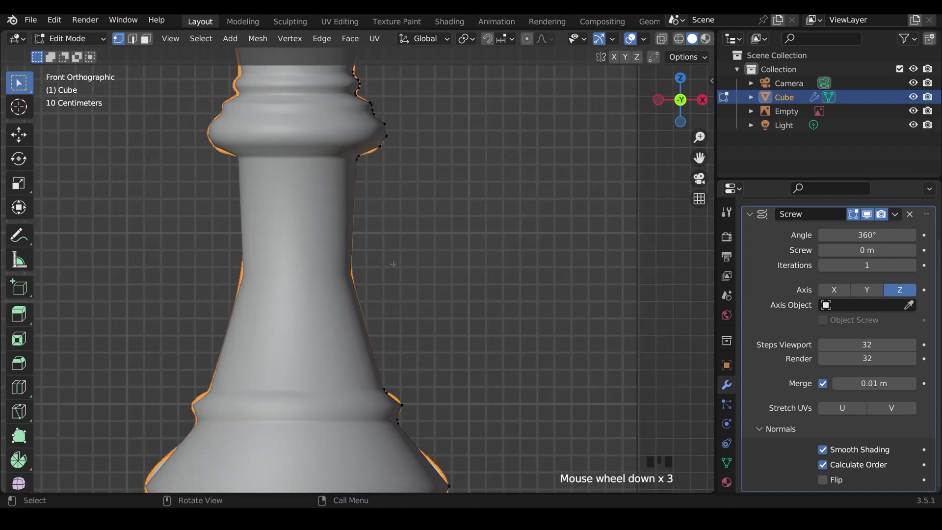
key("shift+ctrl+b")
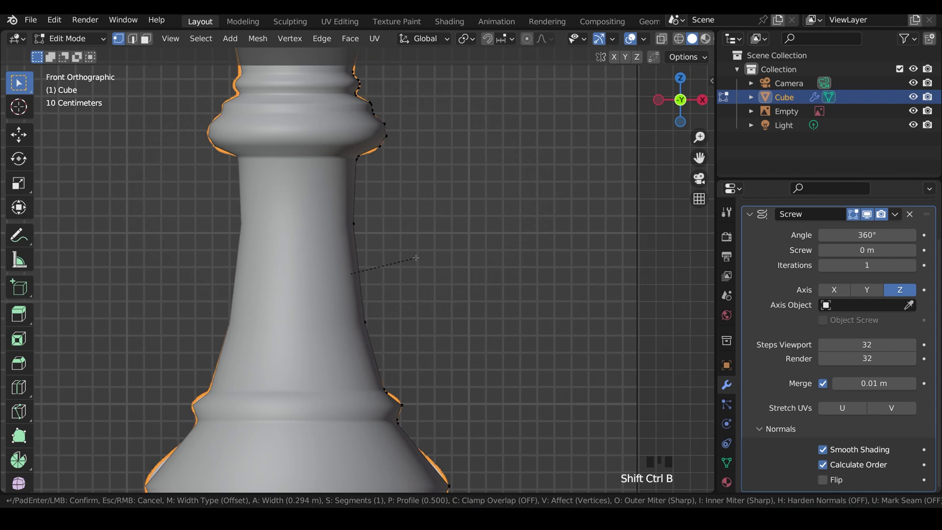
scroll(419, 258, "up", 1)
left_click(423, 258)
- Reshape the base by moving an edge vertex and scaling the bulge vertices outward
middle_click_drag(422, 258, 419, 206, "shift")
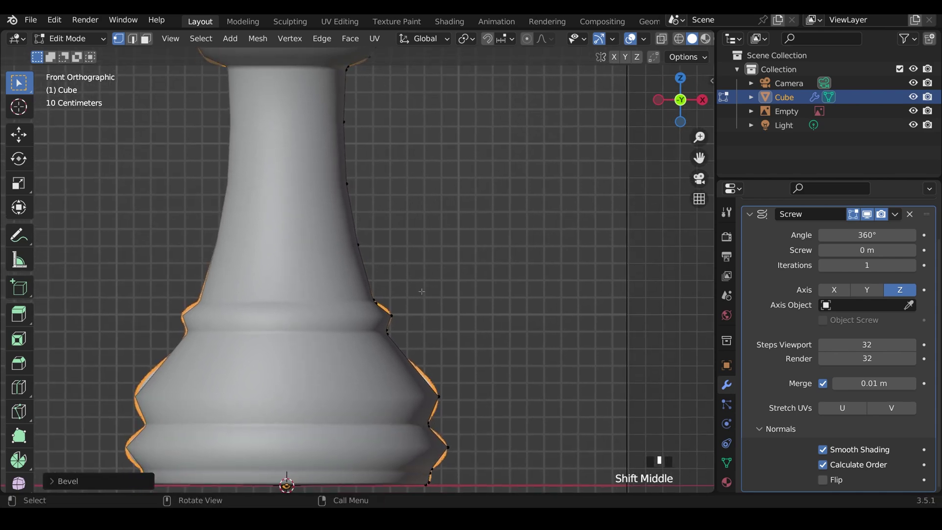
left_click(410, 341)
key("g")
left_click(418, 345)
middle_click_drag(418, 345, 409, 245, "shift")
left_click(478, 430, "shift")
key("s")
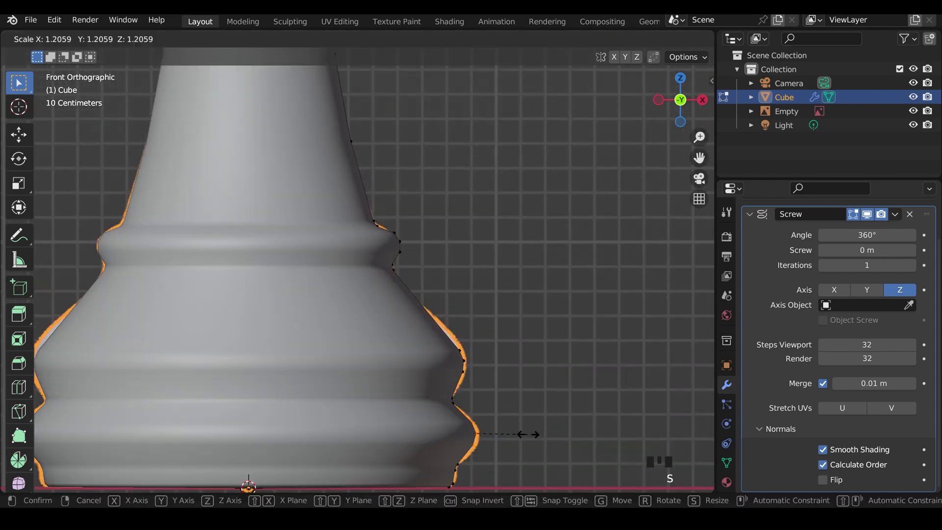
left_click(528, 434)
key("s")
key("g")
scroll(540, 363, "down", 5)
middle_click_drag(541, 363, 515, 400)
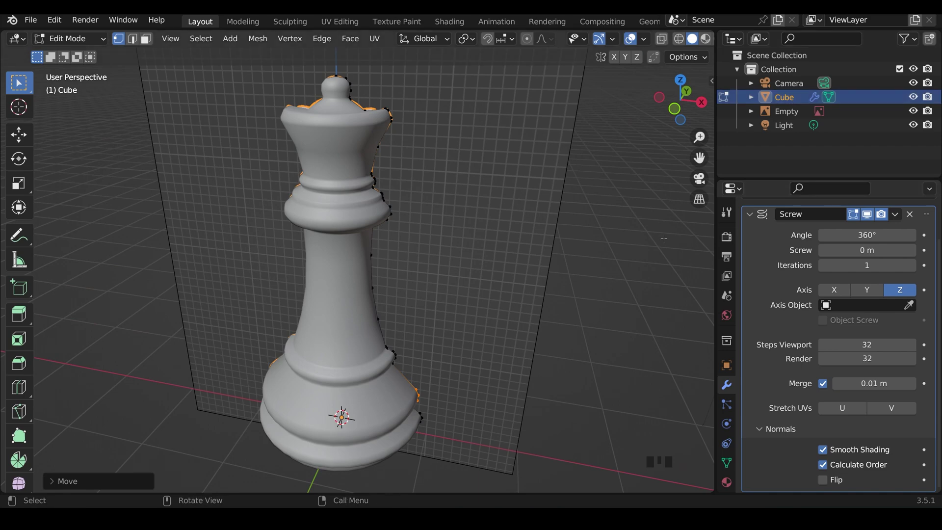
- Back in Object Mode, rename the Cube object to 'queen original'
key("Tab")
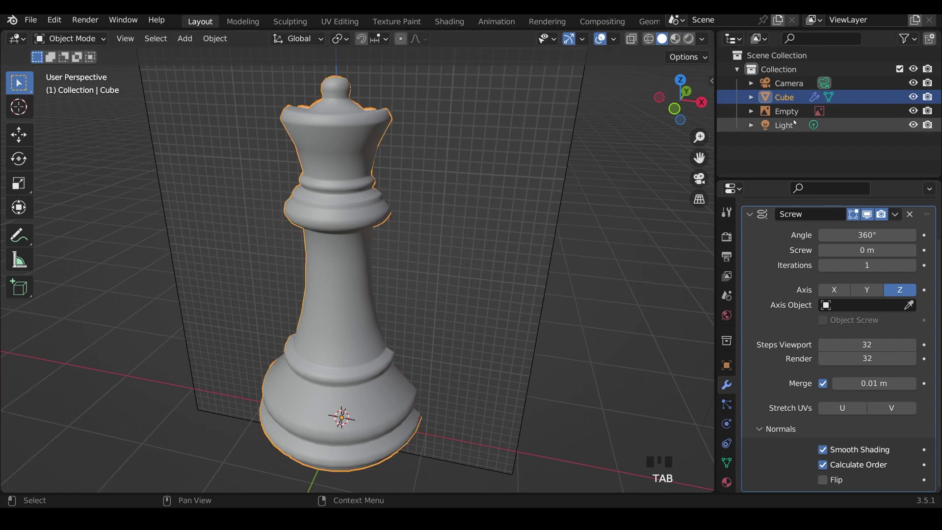
left_click(784, 97)
double_click(783, 97)
type("queen original")
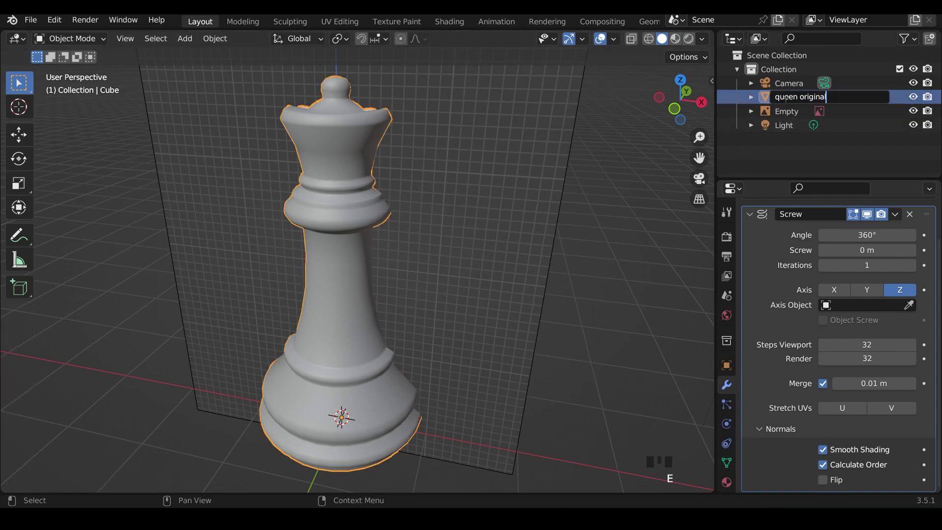
key("Return")
- Duplicate the piece in place and rename the copy 'queen 1'
key("shift+d")
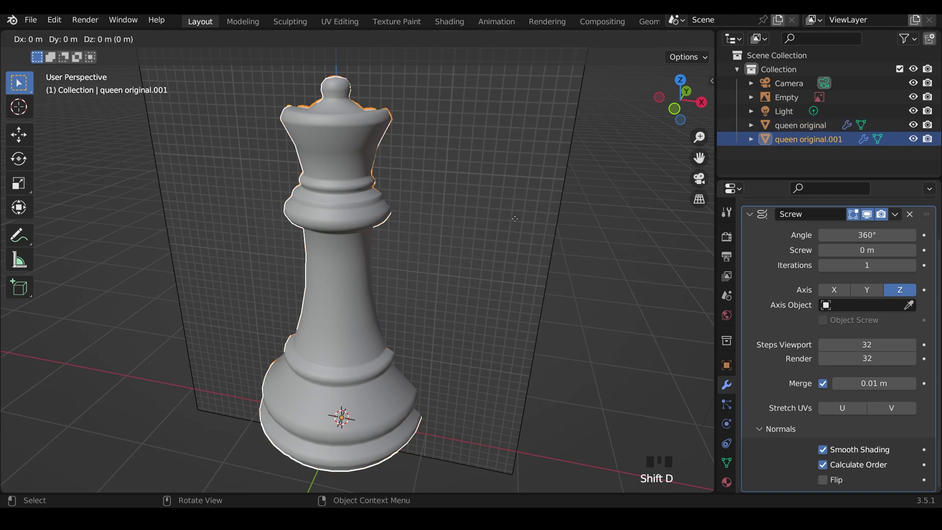
left_click(515, 219)
double_click(807, 143)
left_click_drag(800, 142, 858, 143)
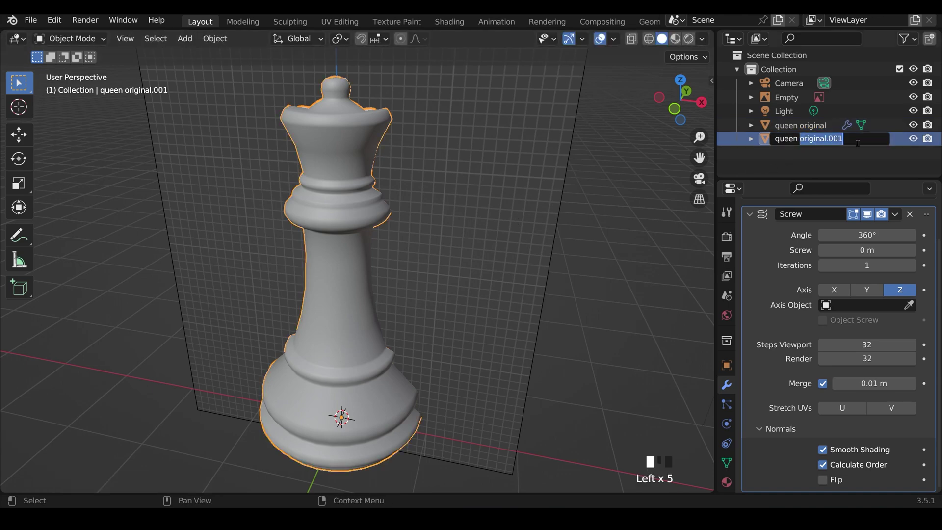
type("1")
key("Return")
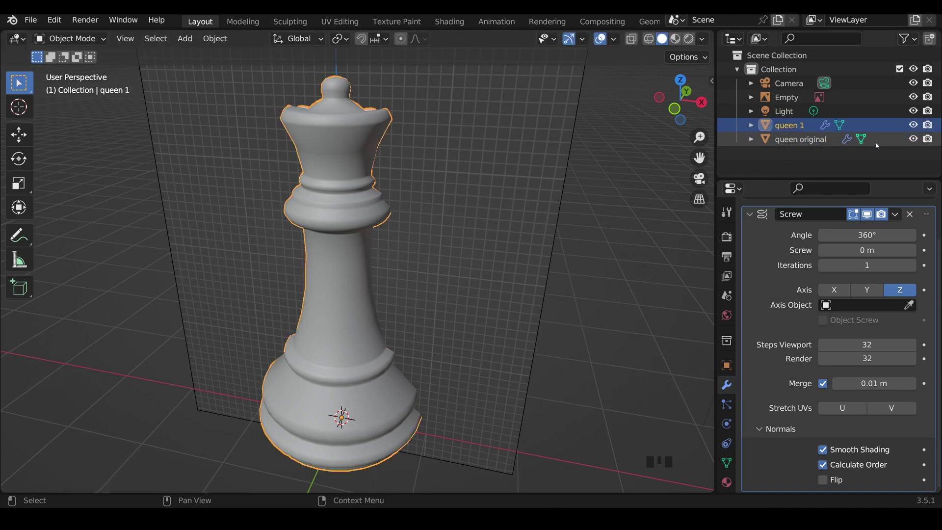
- Hide 'queen original' in the viewport and apply the Screw modifier on 'queen 1'
left_click(917, 140)
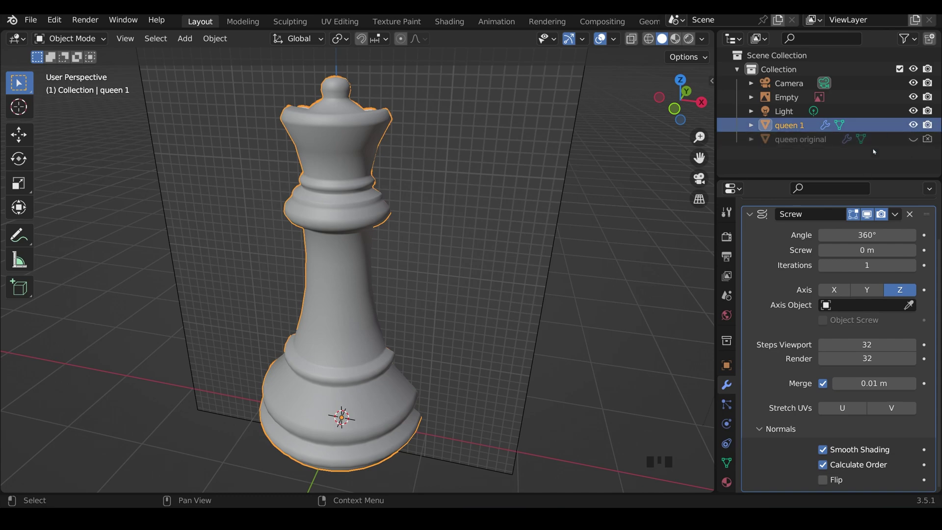
left_click(786, 128)
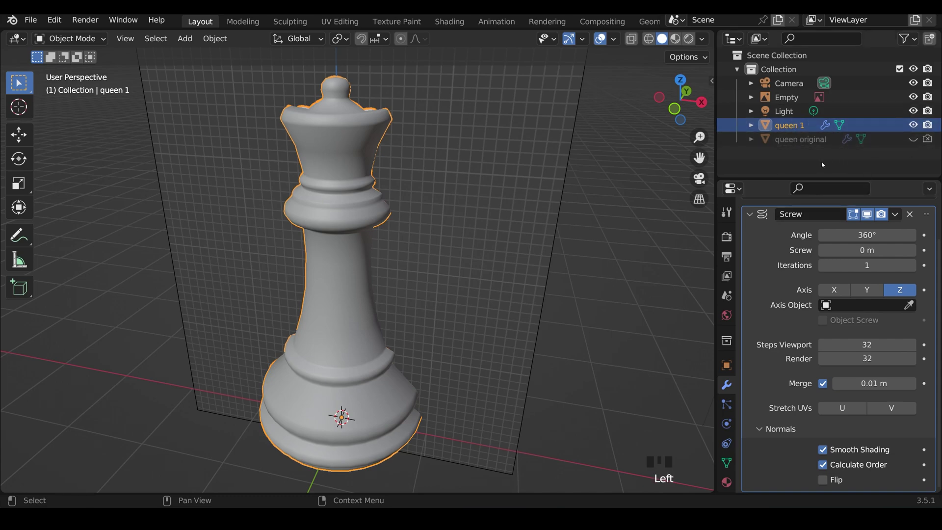
left_click(895, 214)
left_click(860, 230)
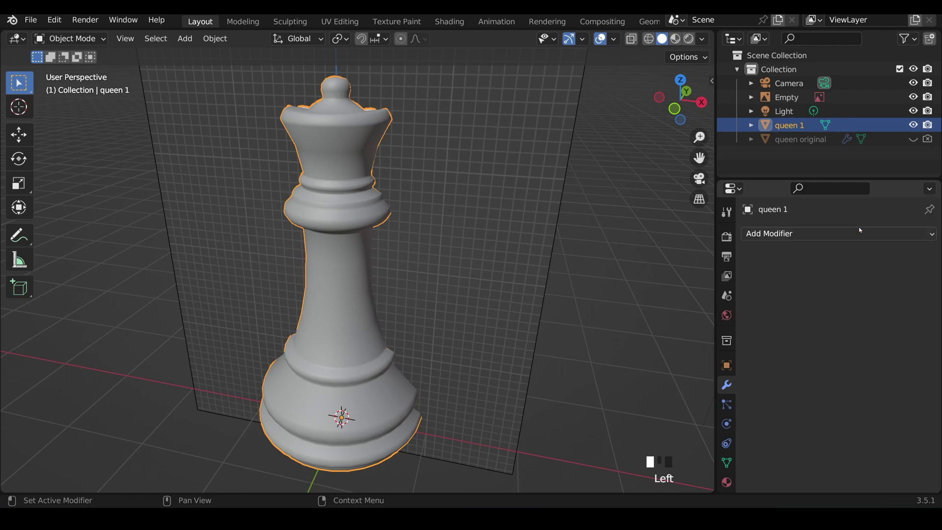
- Put queen 1 in Edit Mode, confirm Auto Mirror is enabled under Add-ons, and show the sidebar
middle_click_drag(499, 251, 460, 165)
key("Tab")
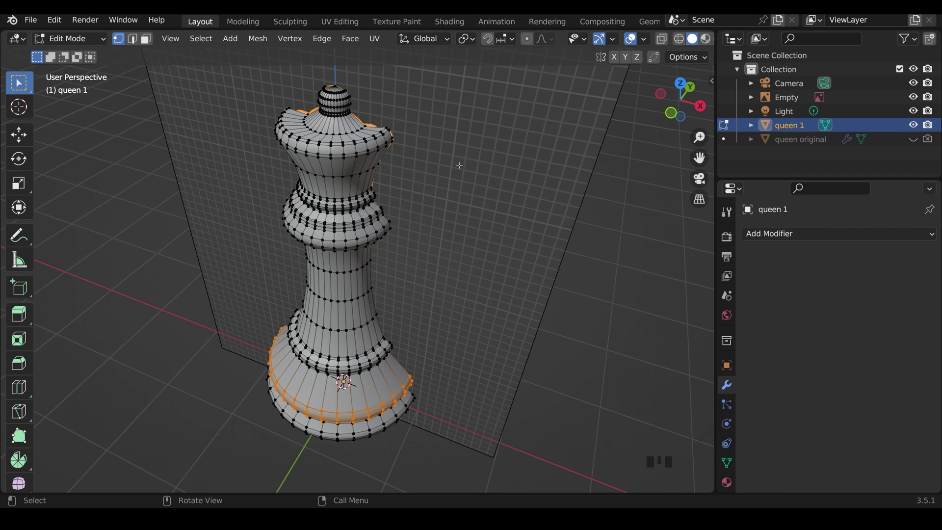
left_click(53, 20)
left_click(87, 214)
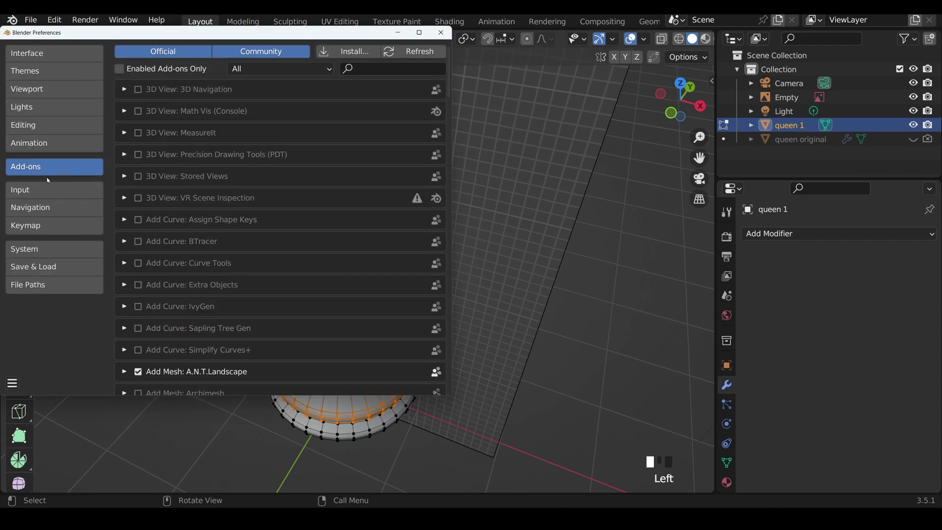
type("auto")
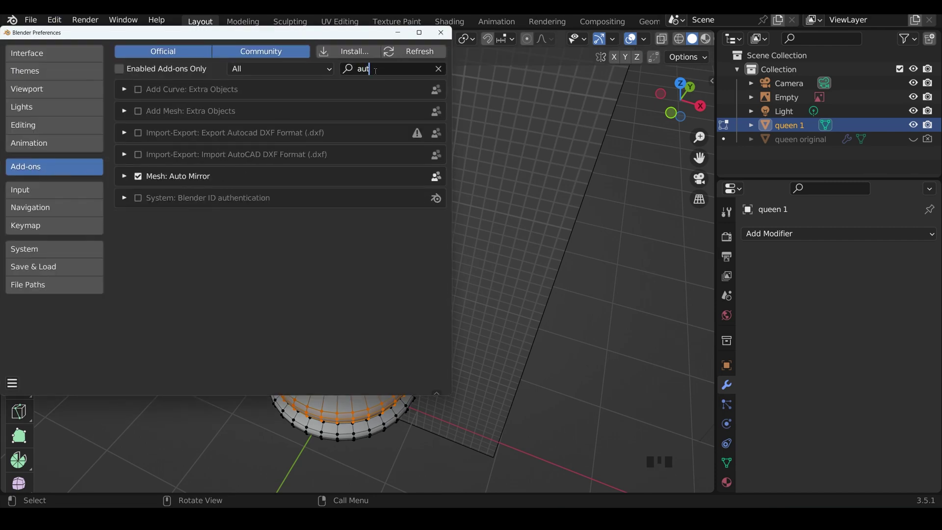
left_click(440, 34)
key("n")
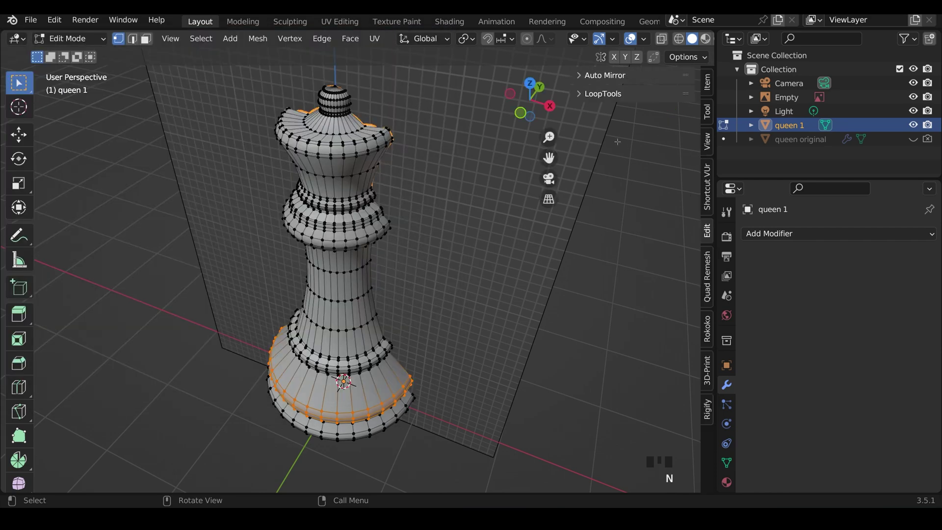
- Auto Mirror on X, then negative Y; delete Mirror.001 and enable Y on the remaining Mirror
left_click(607, 77)
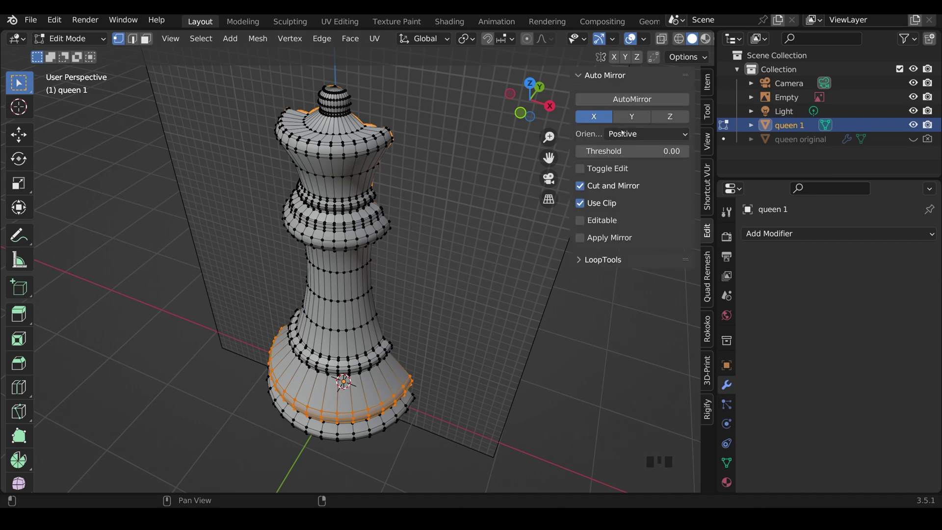
left_click(630, 100)
left_click(629, 116)
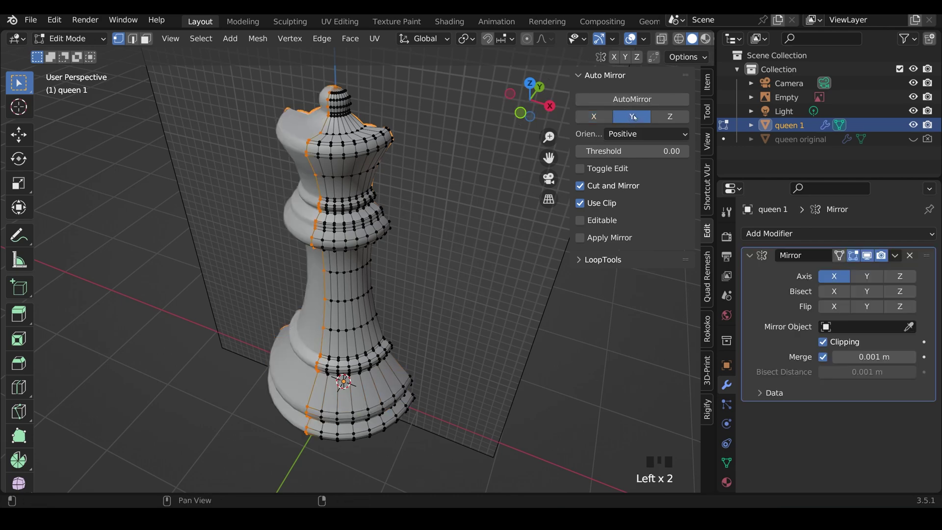
left_click_drag(647, 136, 635, 165)
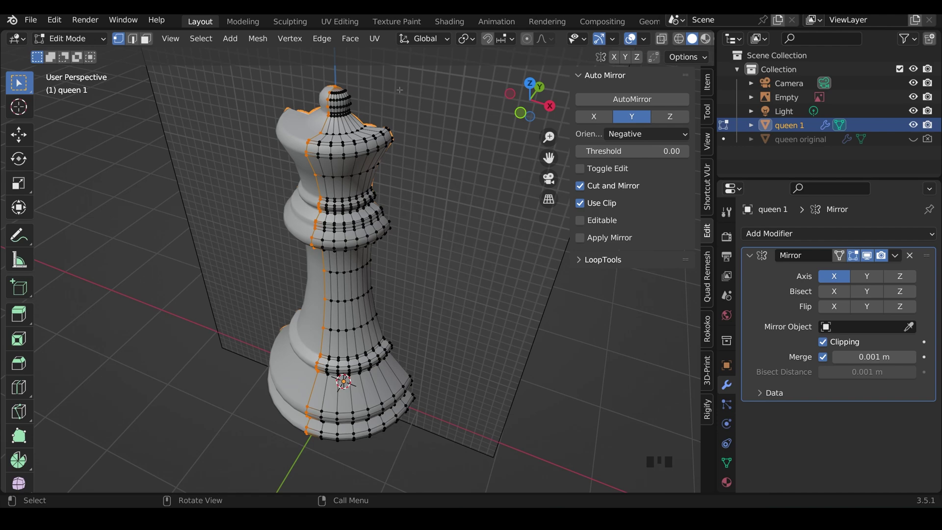
left_click(605, 98)
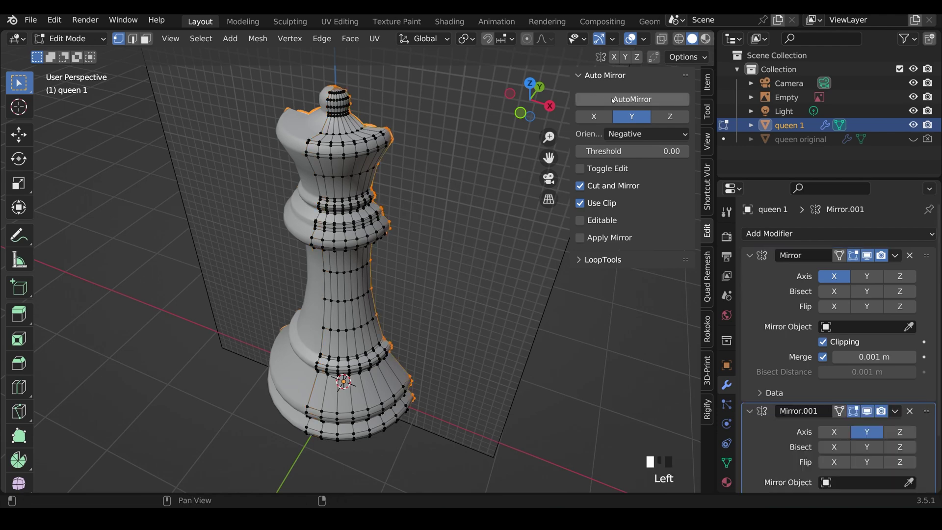
left_click(910, 411)
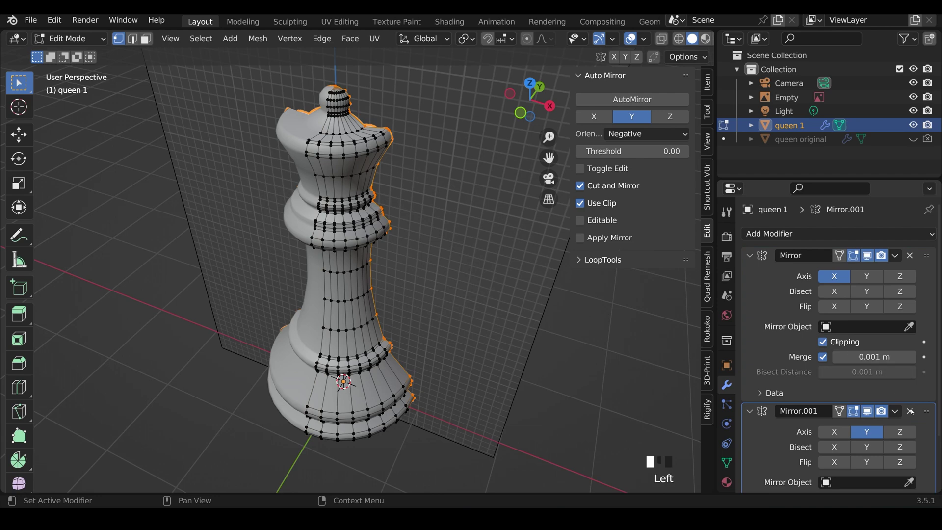
left_click(867, 276)
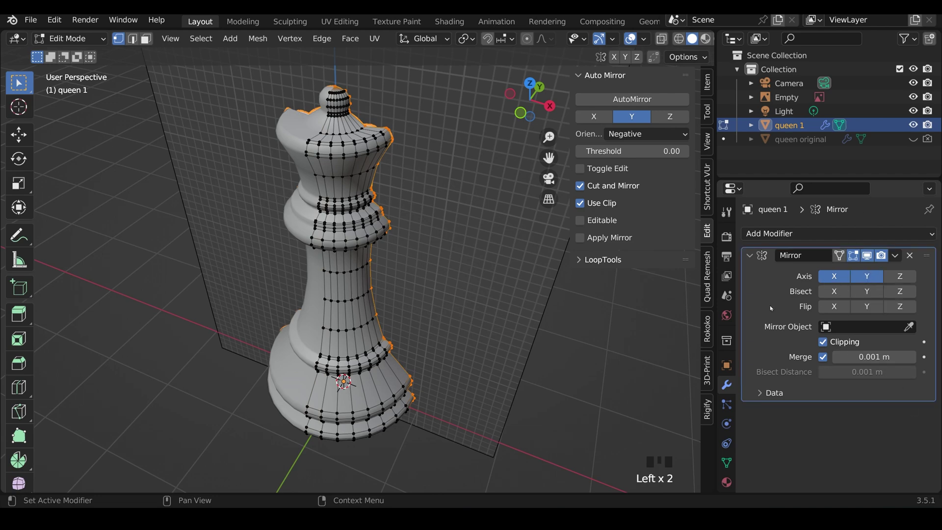
middle_click_drag(466, 197, 346, 221)
middle_click_drag(346, 167, 326, 195)
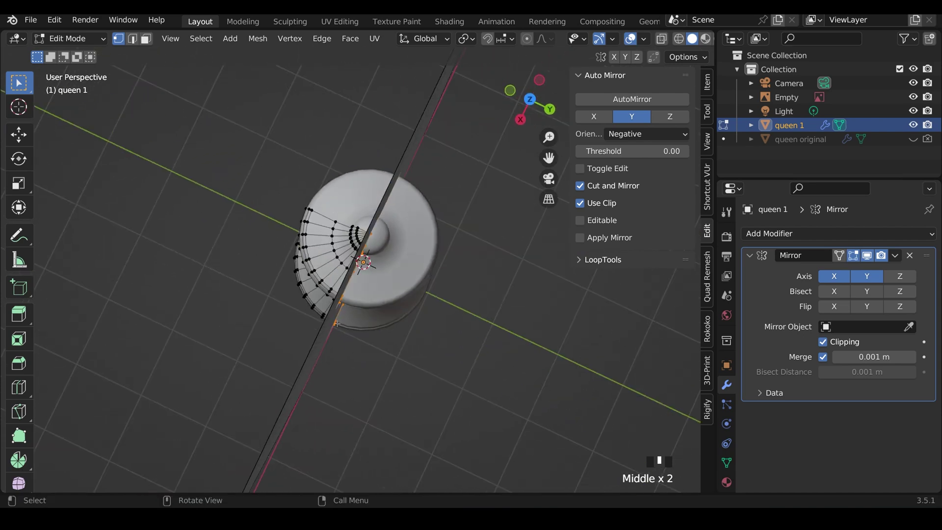
middle_click_drag(336, 324, 386, 249)
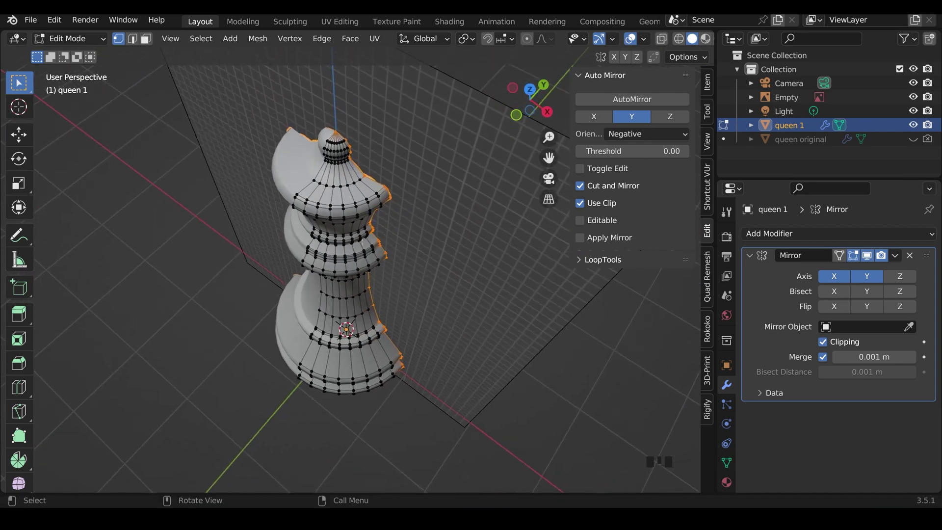
scroll(357, 247, "up", 3)
middle_click_drag(255, 191, 257, 260, "shift")
left_click_drag(256, 260, 281, 305)
middle_click_drag(361, 291, 339, 161)
left_click_drag(339, 159, 359, 199, "shift")
middle_click_drag(358, 199, 385, 226)
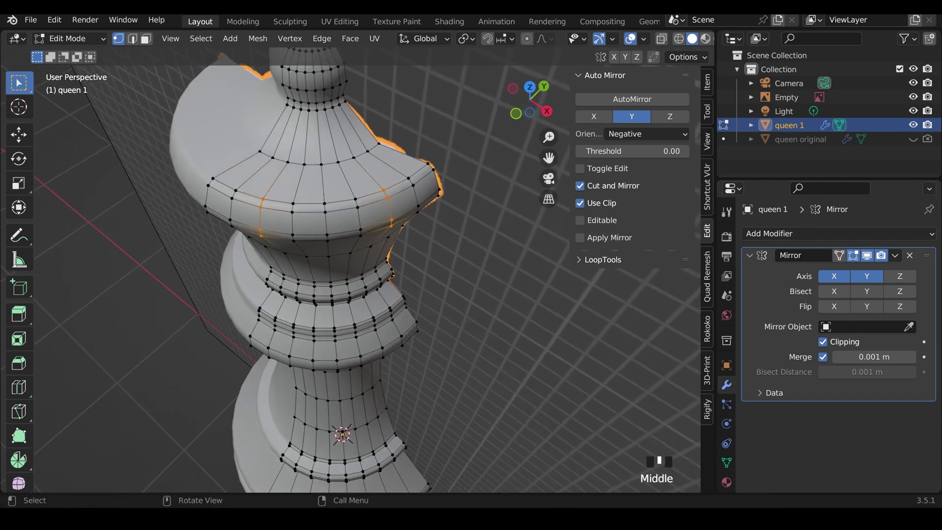
key("s")
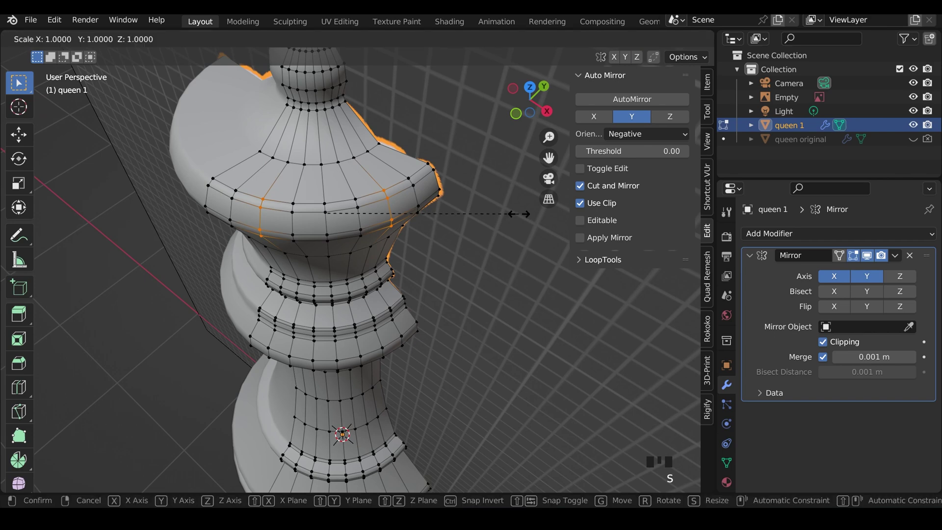
left_click(462, 213)
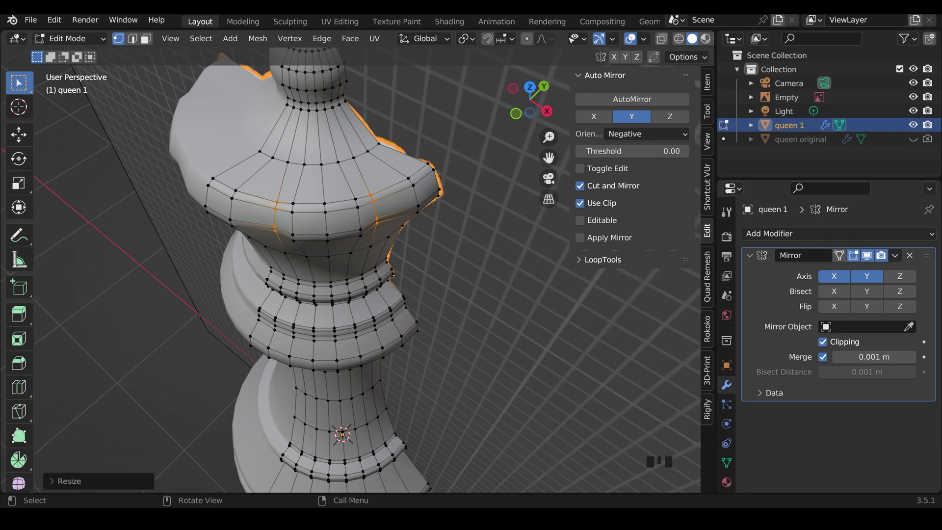
key("ctrl+z")
middle_click_drag(416, 201, 396, 227, "shift")
- Snap the 3D cursor to the queen's tip vertex and set the pivot to 3D Cursor
left_click(427, 160)
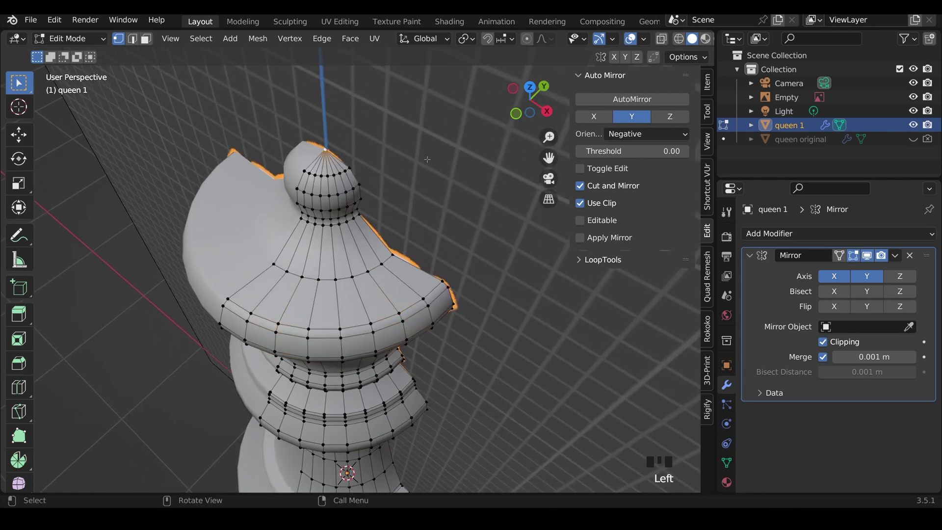
key("shift+s")
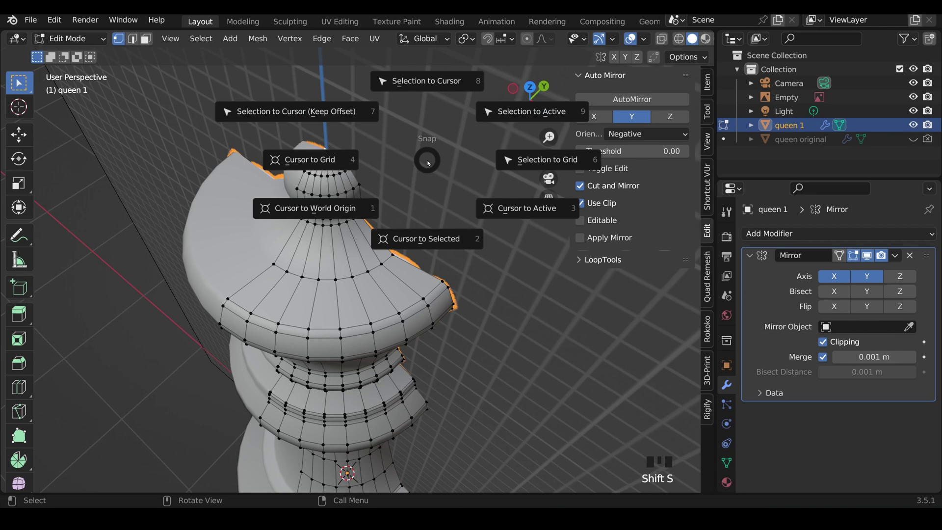
left_click(456, 233)
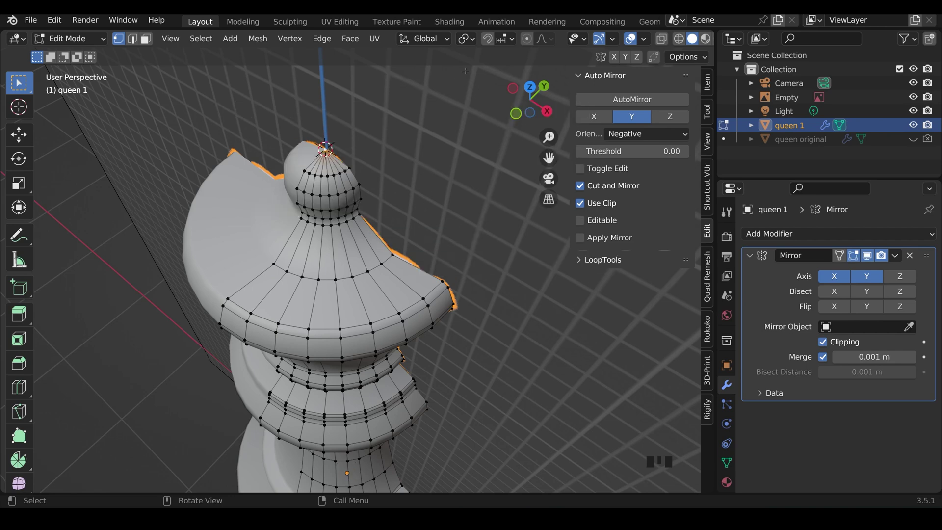
left_click(470, 42)
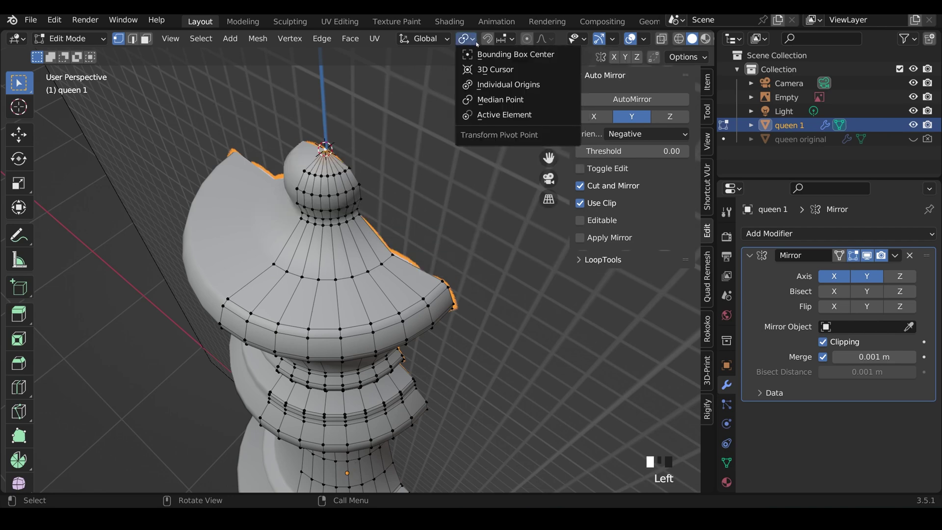
left_click(496, 70)
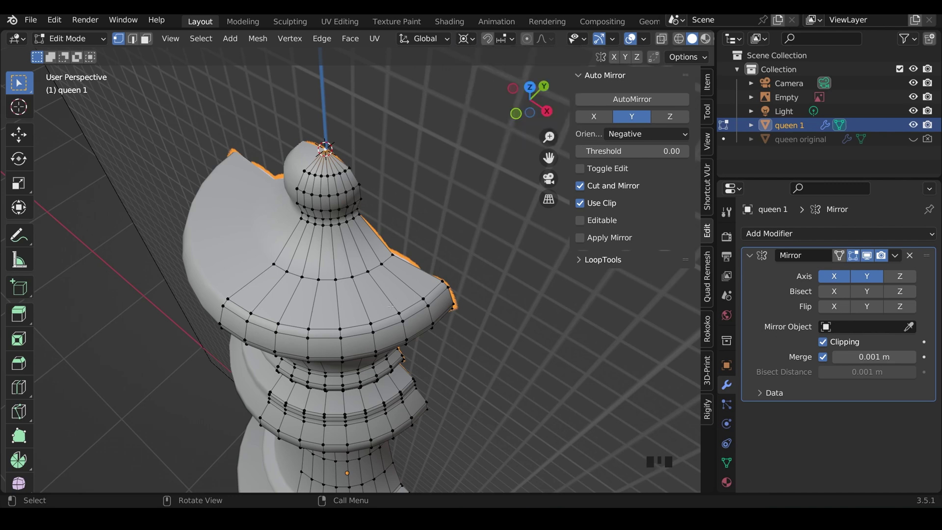
- Select columns of crown-rim vertices and pinch them horizontally toward the tip, to about 0.80
middle_click_drag(391, 307, 345, 263)
left_click_drag(340, 229, 312, 274)
middle_click_drag(225, 223, 261, 242)
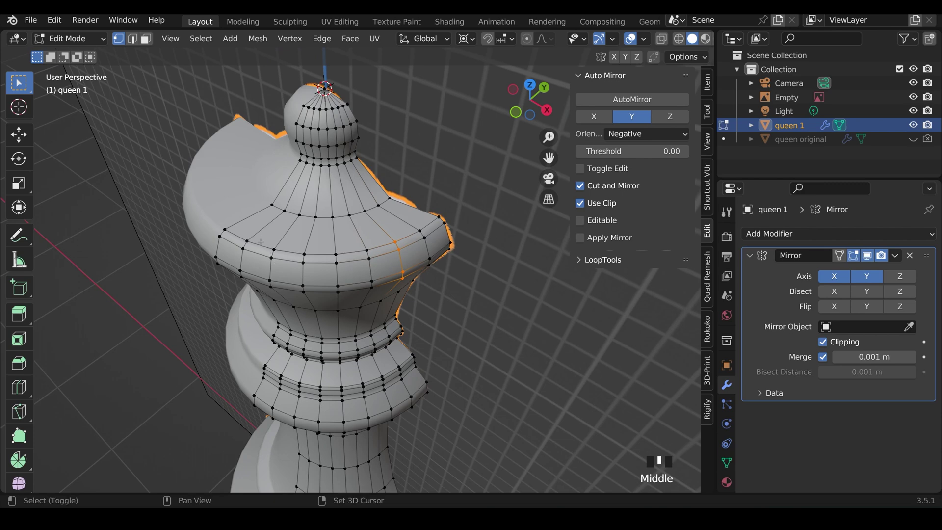
left_click(260, 242, "shift")
key("s")
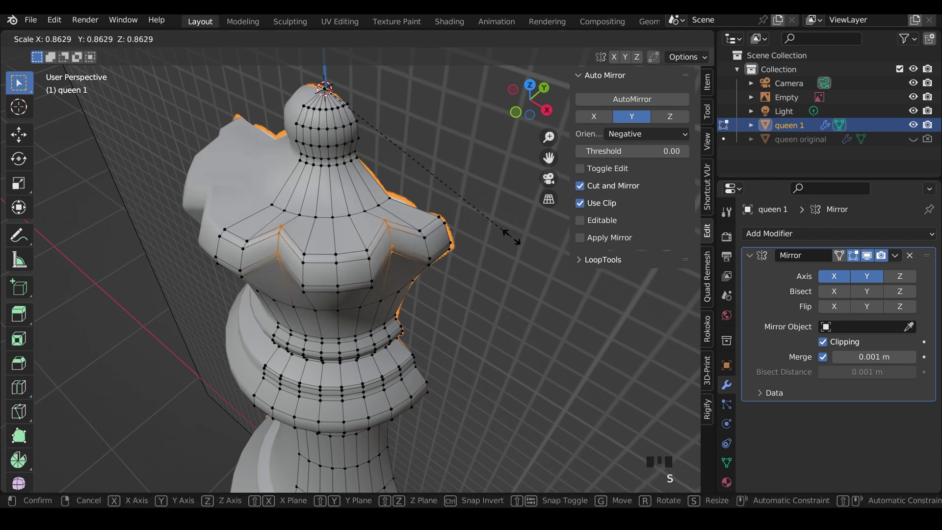
key("shift+z")
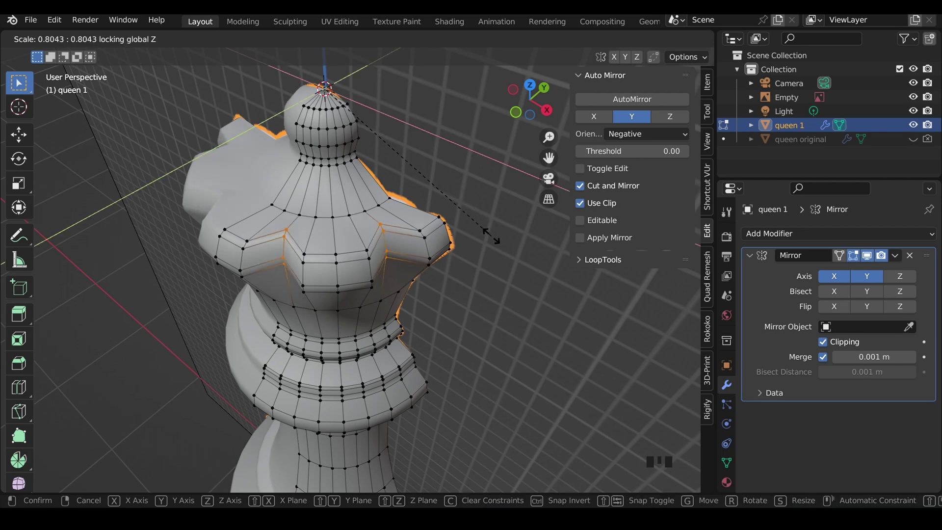
left_click(492, 237)
- Lower the selected crown-point vertices by about 0.028 m along Z
middle_click_drag(492, 237, 349, 143)
key("g")
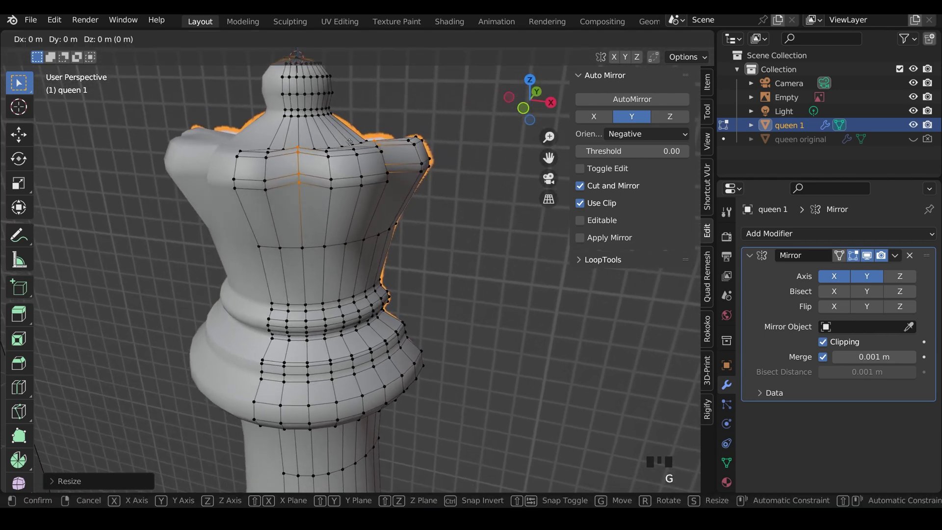
key("z")
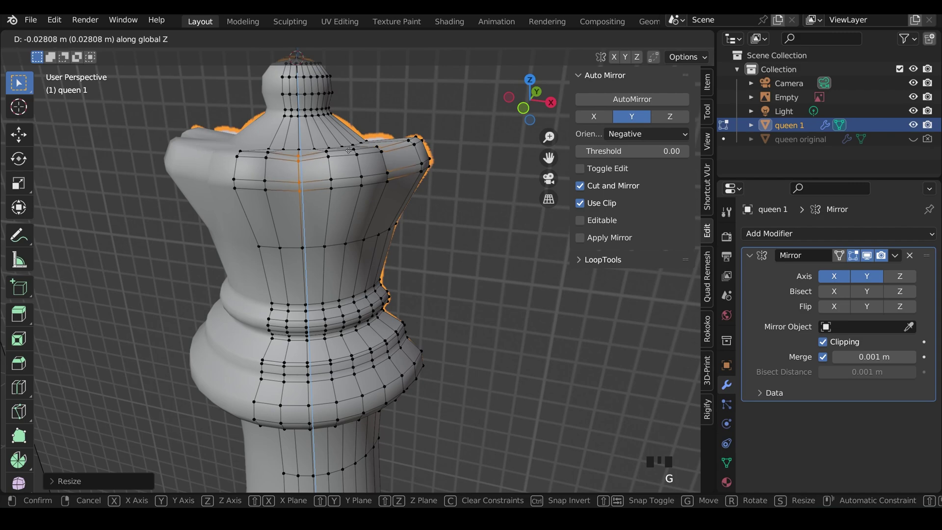
left_click(419, 208)
- Return to Object Mode and add a one-level Subdivision modifier with Ctrl+1
key("Tab")
middle_click_drag(416, 214, 370, 280)
scroll(378, 239, "down", 4)
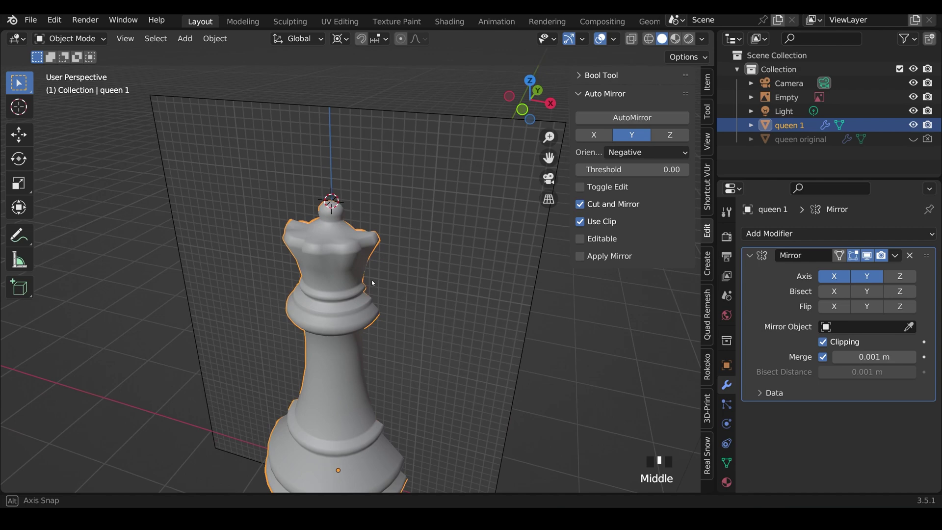
scroll(403, 288, "up", 4)
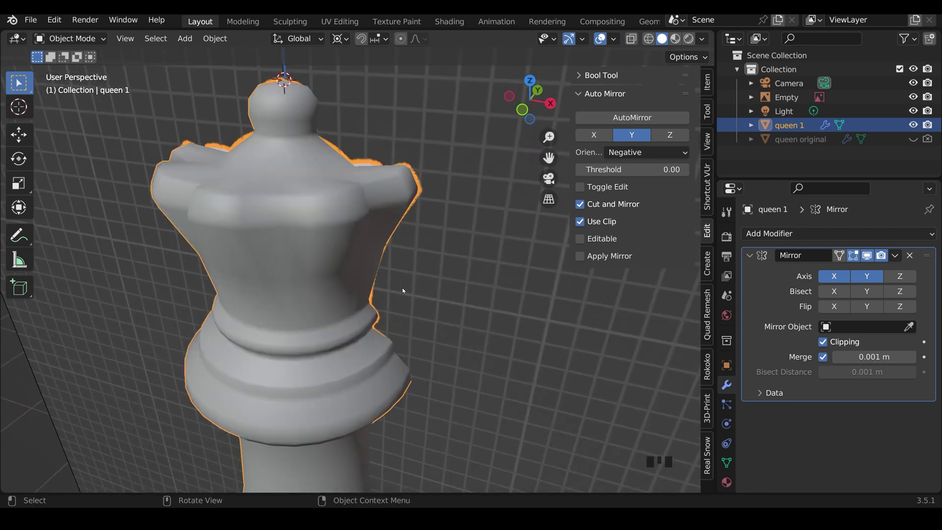
key("ctrl+1")
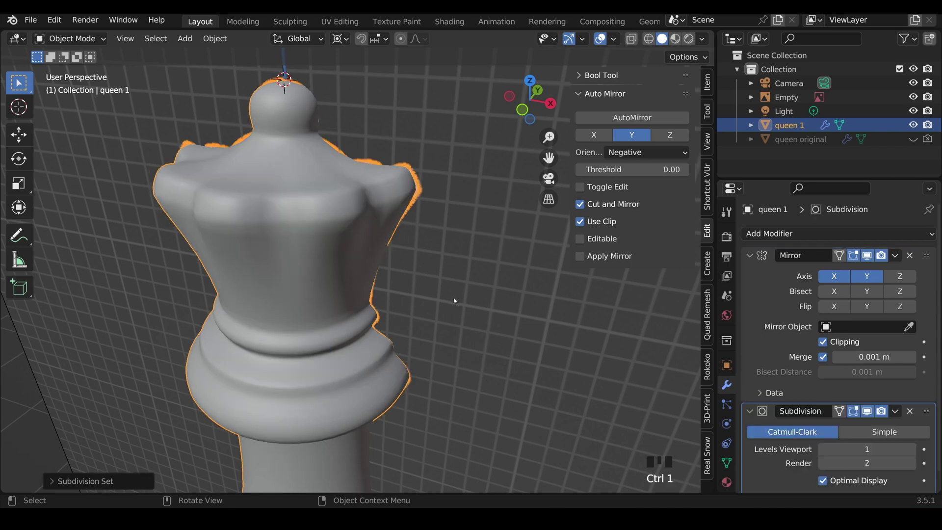
- Raise the Subdivision modifier's viewport level to 2, then enter Edit Mode
left_click(827, 234)
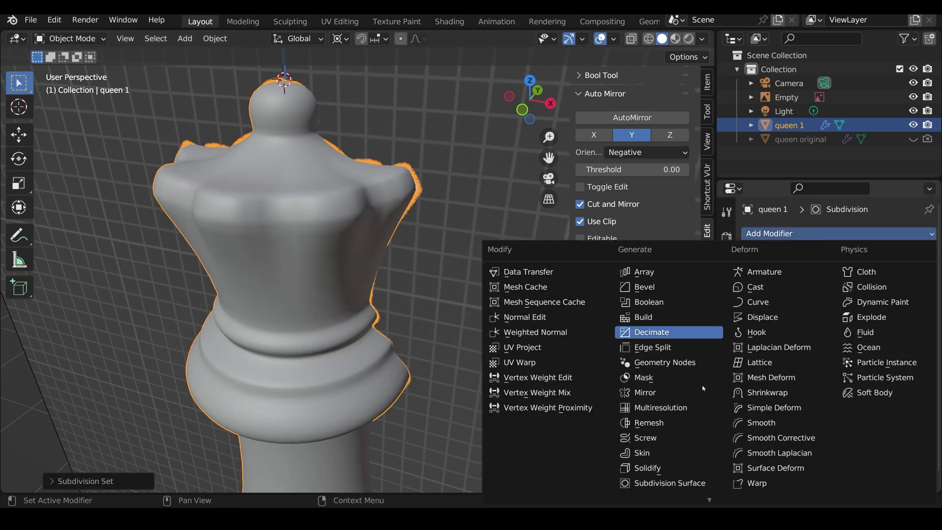
scroll(828, 425, "down", 6)
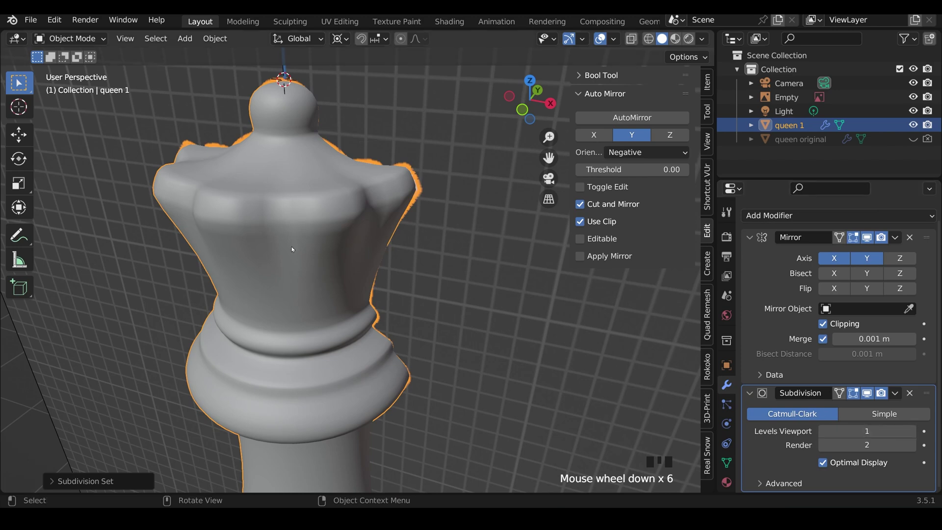
left_click(912, 431)
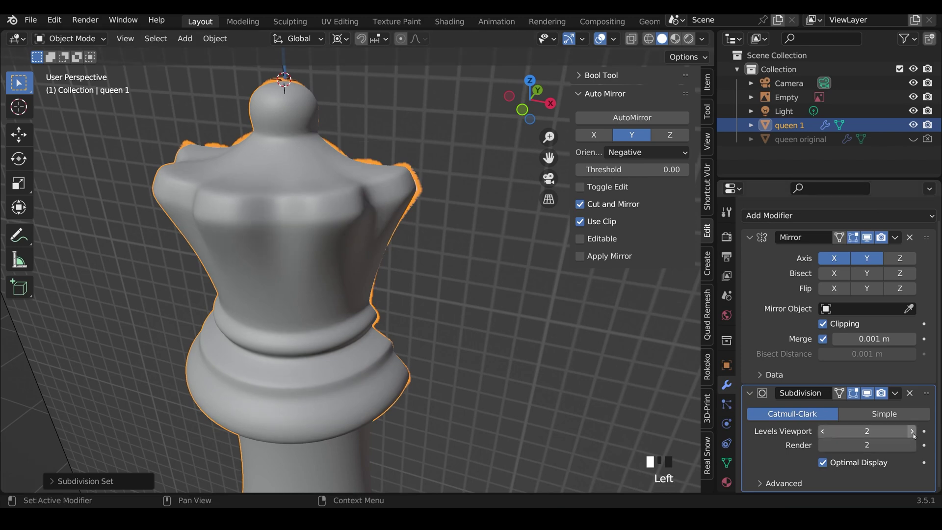
middle_click_drag(373, 217, 325, 231)
key("Tab")
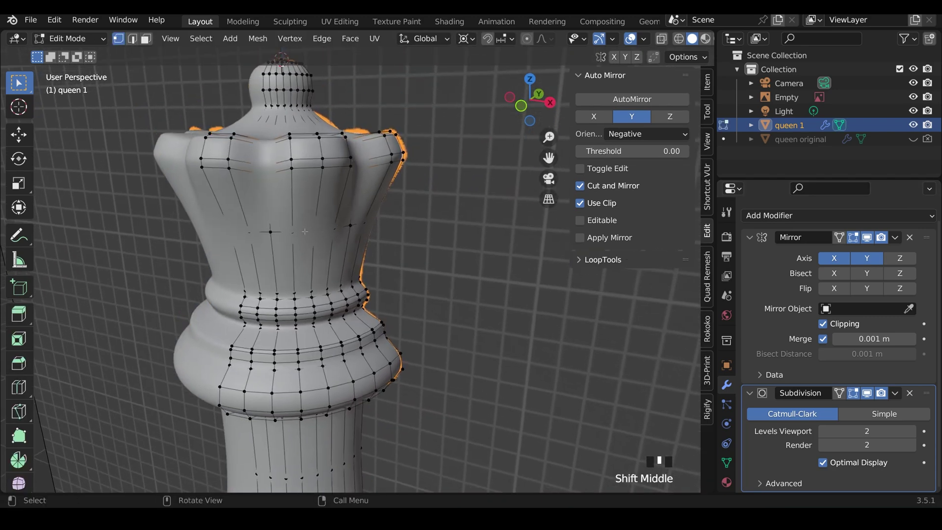
- Enable On Cage and bevel an upper-body edge loop into a two-segment band
left_click(337, 226, "alt")
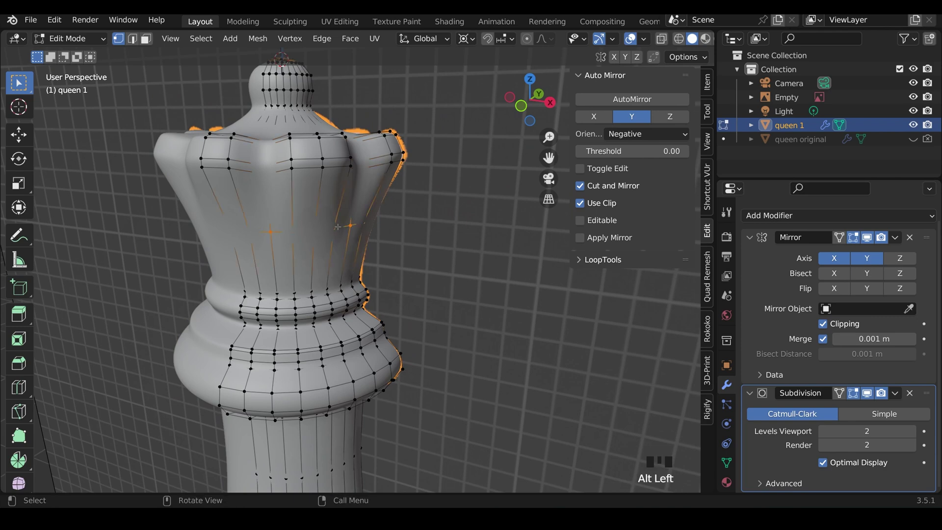
left_click(839, 393)
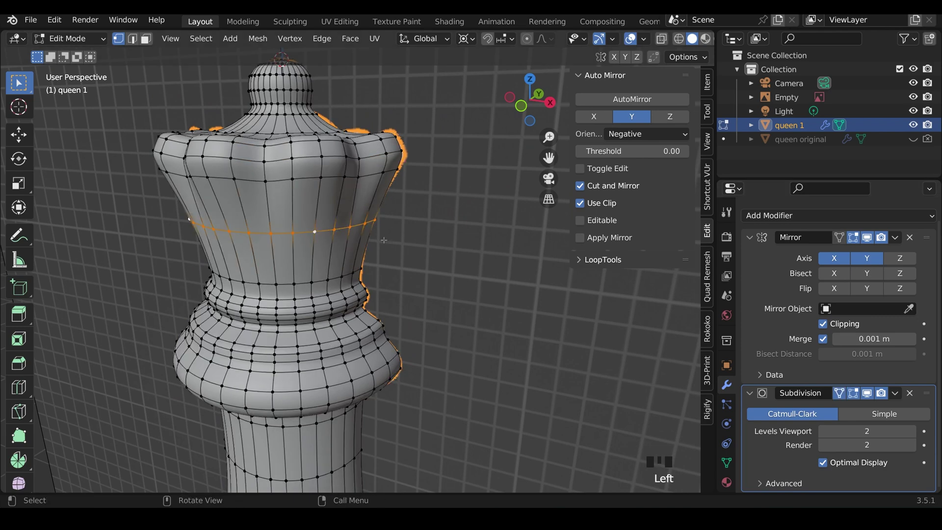
key("2")
key("ctrl+b")
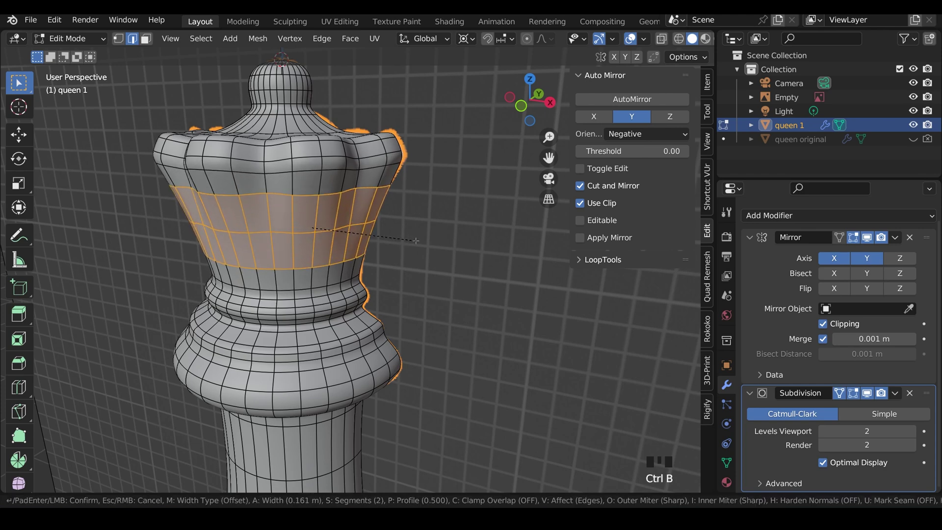
left_click(298, 193)
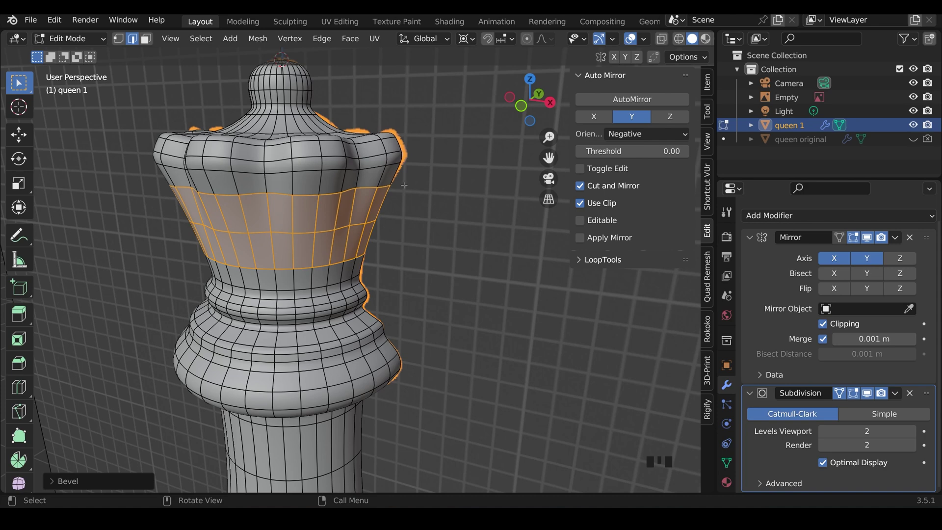
- Edge-slide a crown edge loop slightly, then return to Object Mode
left_click(250, 194, "alt")
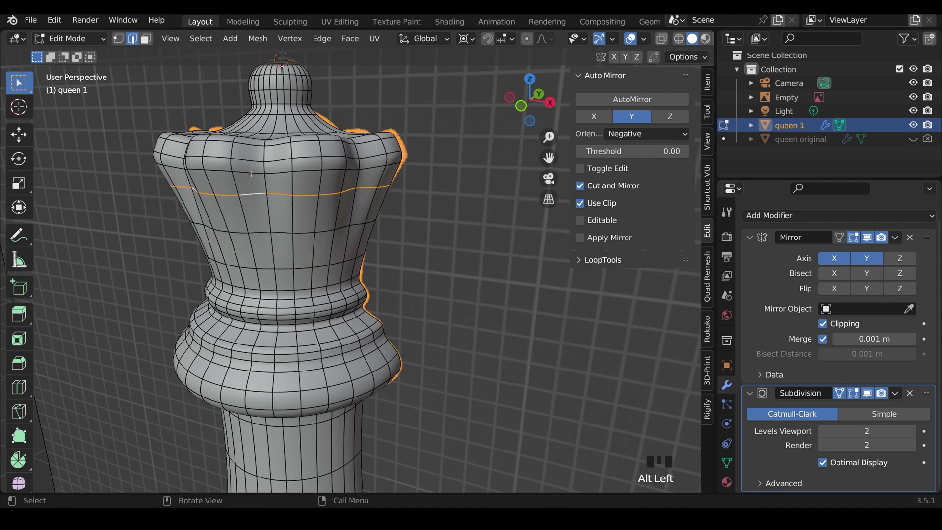
middle_click_drag(262, 215, 243, 182)
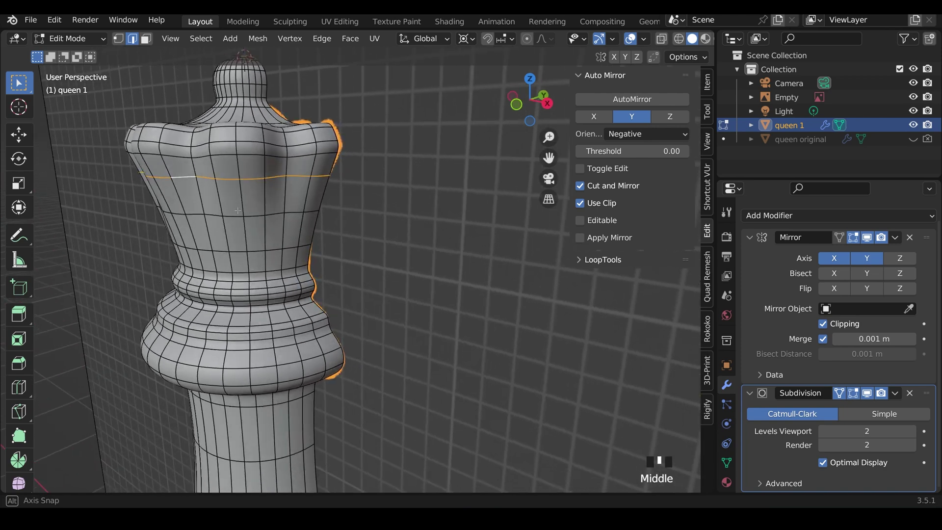
key("g")
key("g")
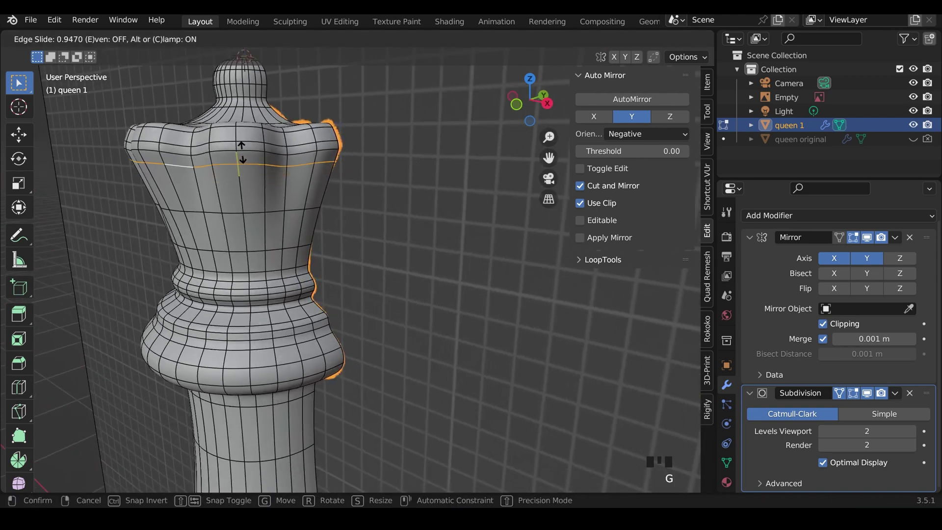
left_click(181, 150)
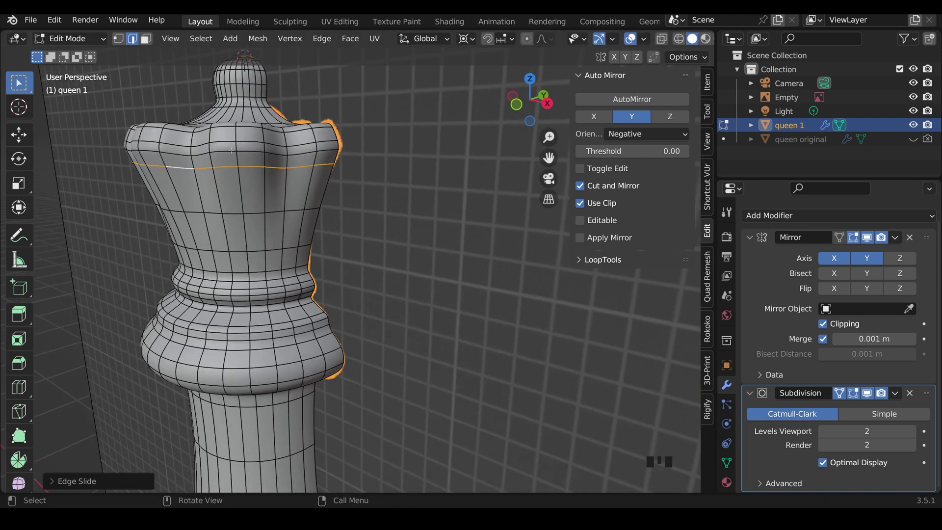
key("Tab")
- In Edit Mode, edge-slide the loop near the top of the crown
mouse_move(294, 191)
middle_mouse_down()
mouse_move(326, 192)
mouse_move(401, 157)
middle_mouse_up()
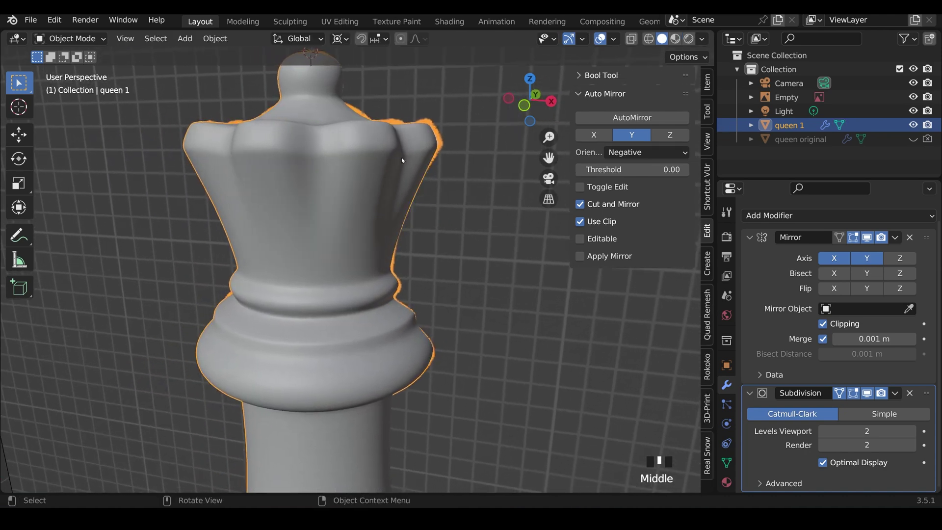
middle_click_drag(288, 156, 294, 178)
key("Tab")
left_click(356, 205, "alt")
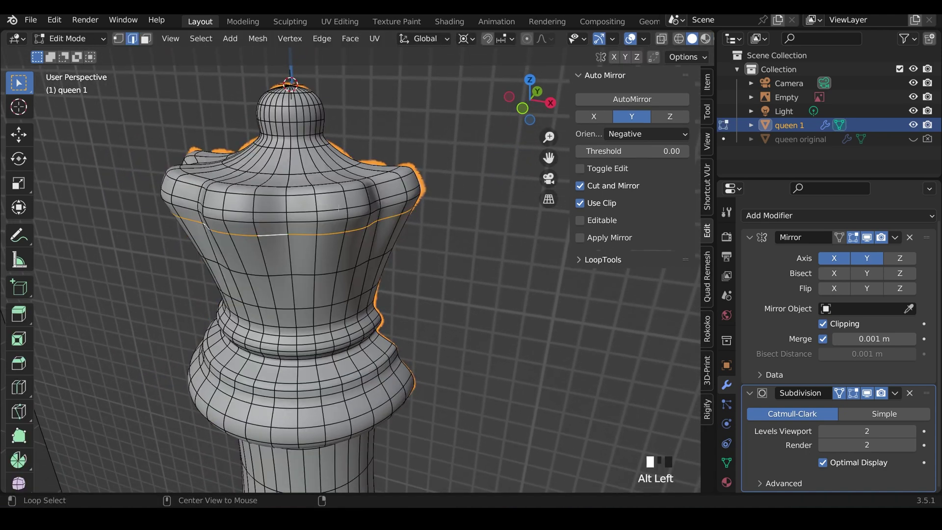
key("g")
key("g")
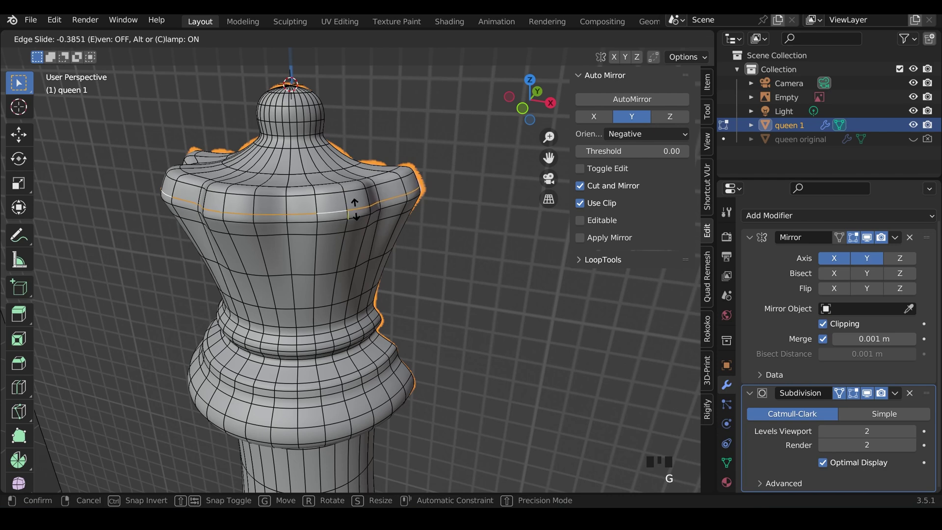
left_click(347, 206)
- Add a loop cut on the crown, slide it 0.30 toward the rim, and review it
key("ctrl+r")
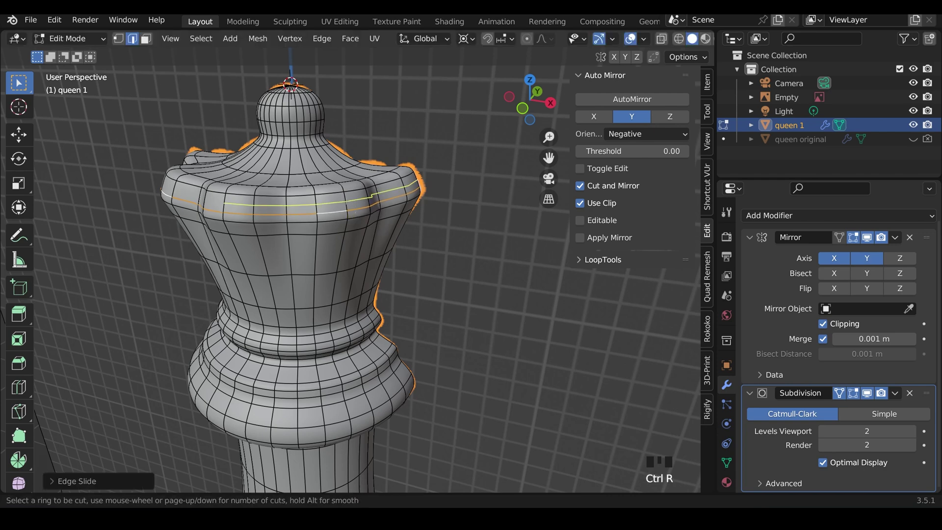
left_click(349, 201)
right_click(348, 201)
key("g")
key("g")
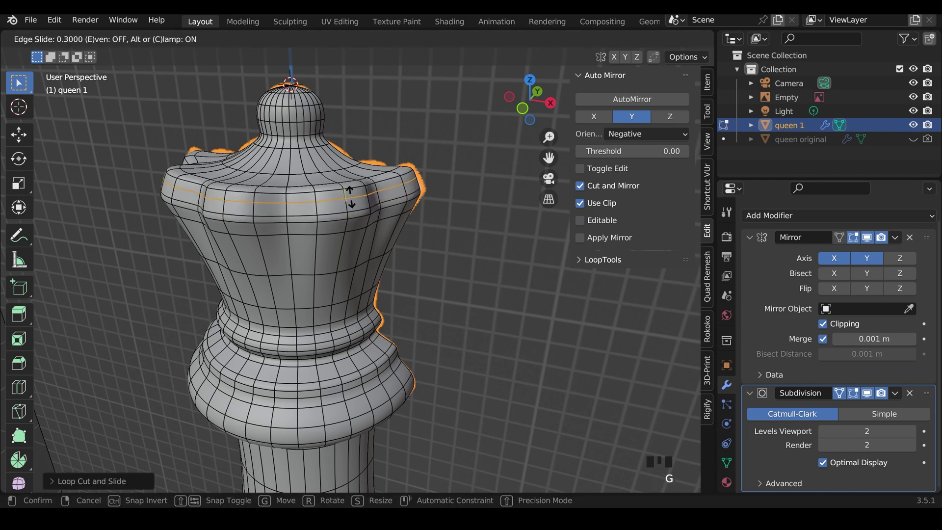
left_click(351, 199)
key("Tab")
middle_click_drag(355, 197, 264, 182)
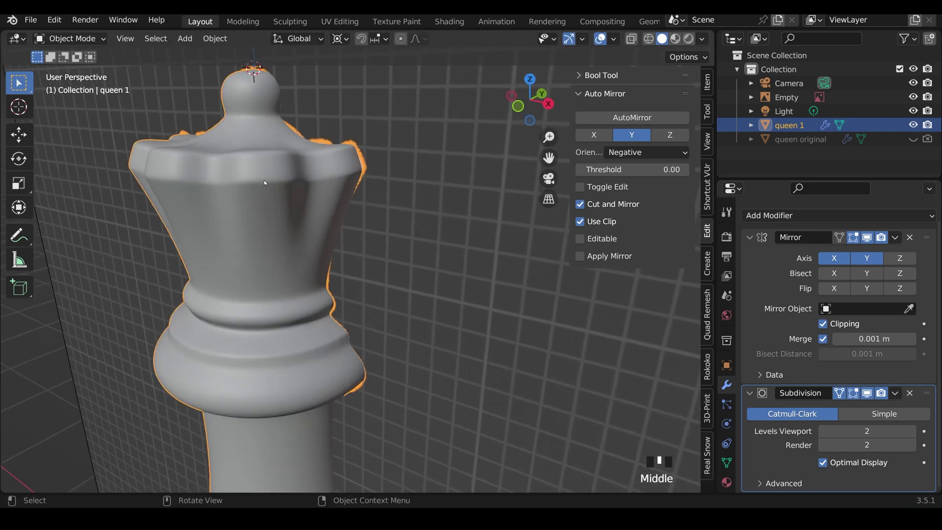
middle_click_drag(356, 181, 381, 231)
key("Tab")
- Bevel the loop around the crown dome into a narrow two-segment band and inspect it
left_click(382, 238, "alt")
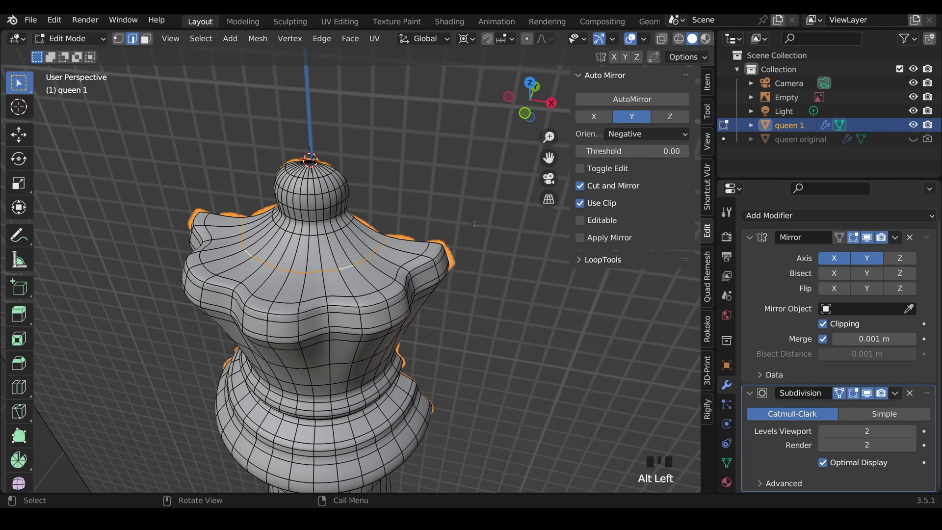
key("ctrl+b")
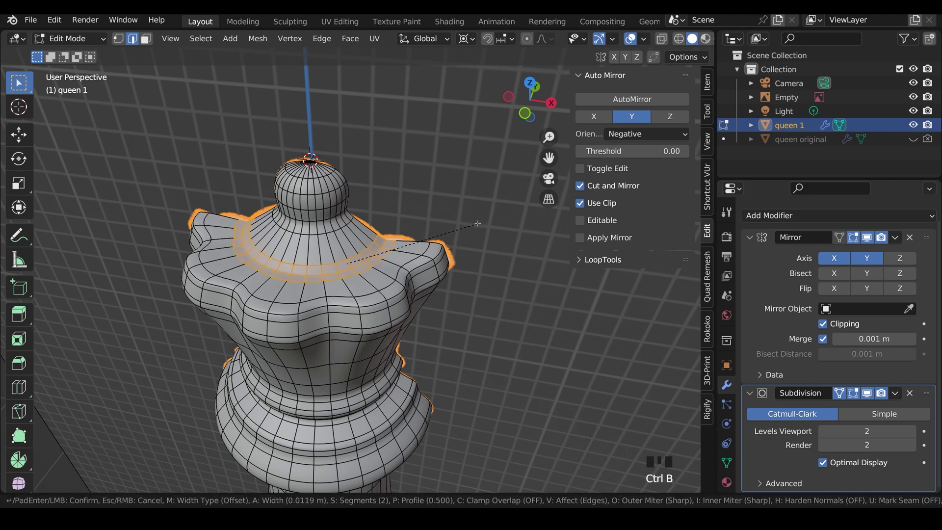
left_click(478, 224)
key("Tab")
middle_click_drag(418, 273, 398, 241)
scroll(408, 247, "down", 5)
scroll(407, 241, "up", 5)
key("Tab")
- Shrink a horizontal crown edge loop in XY only to about 0.92
left_click(417, 212, "alt")
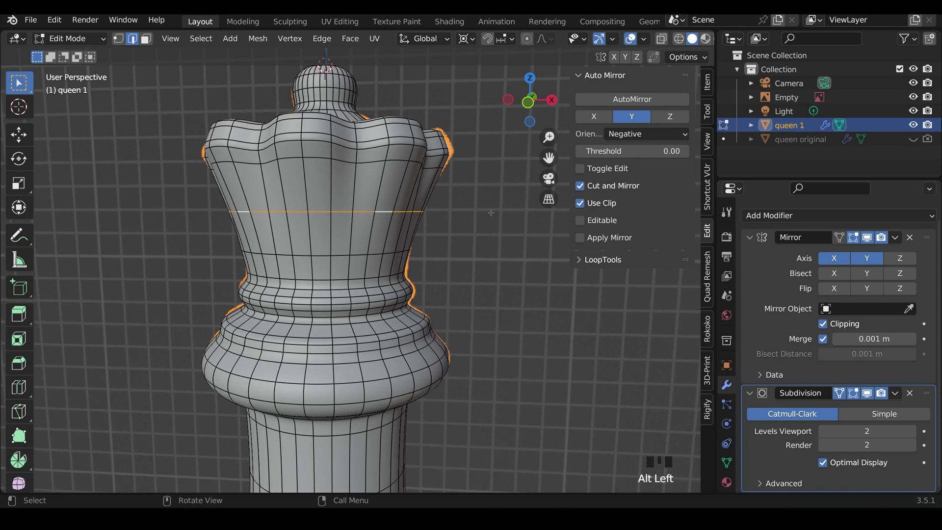
key("s")
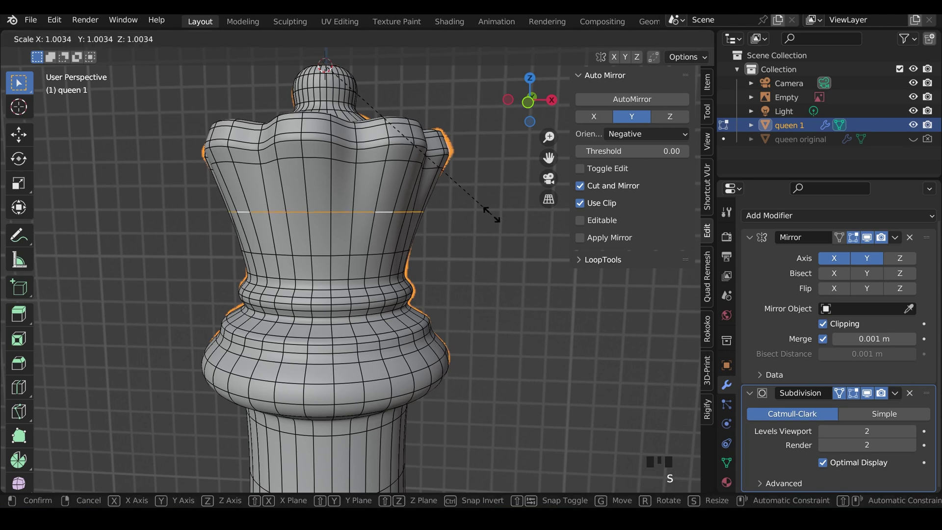
key("shift+z")
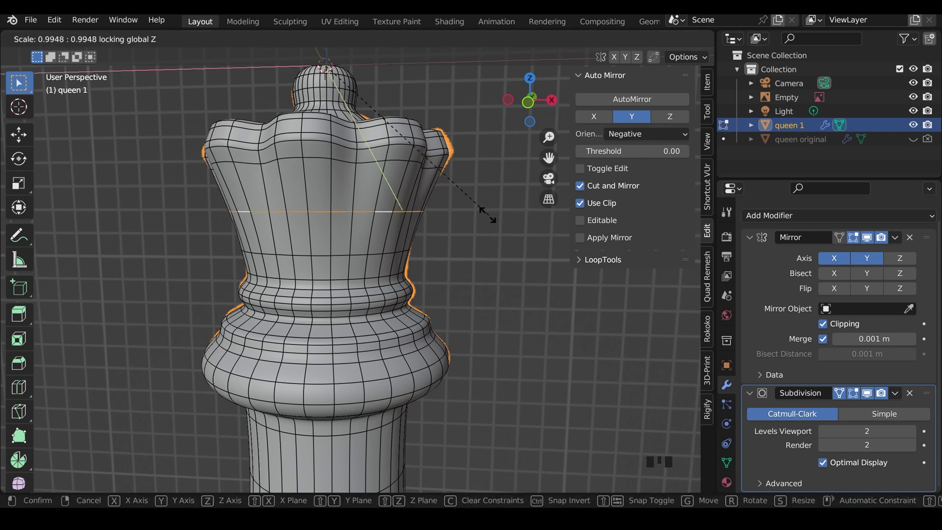
left_click(466, 215)
- Dissolve a lower crown edge loop with Ctrl+X and return to Object Mode
middle_click_drag(466, 215, 477, 166)
middle_click_drag(436, 248, 479, 228)
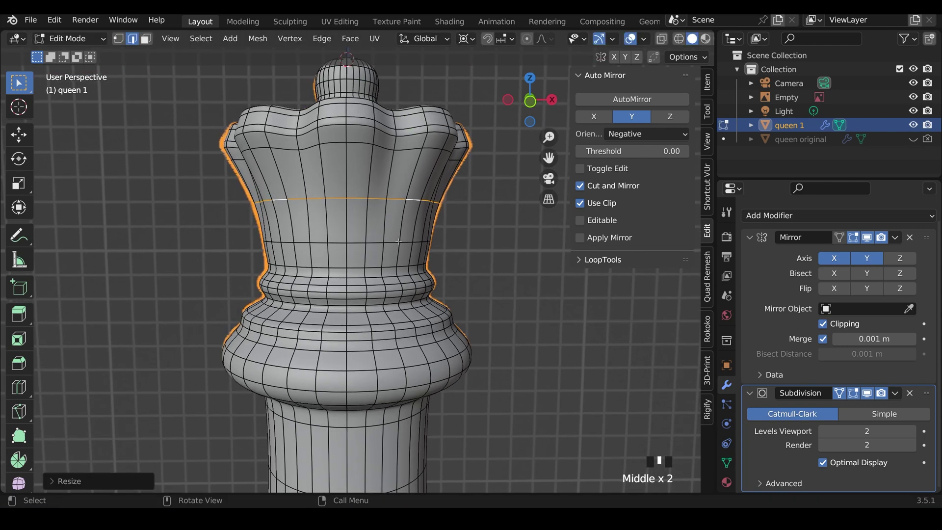
left_click(481, 227, "alt")
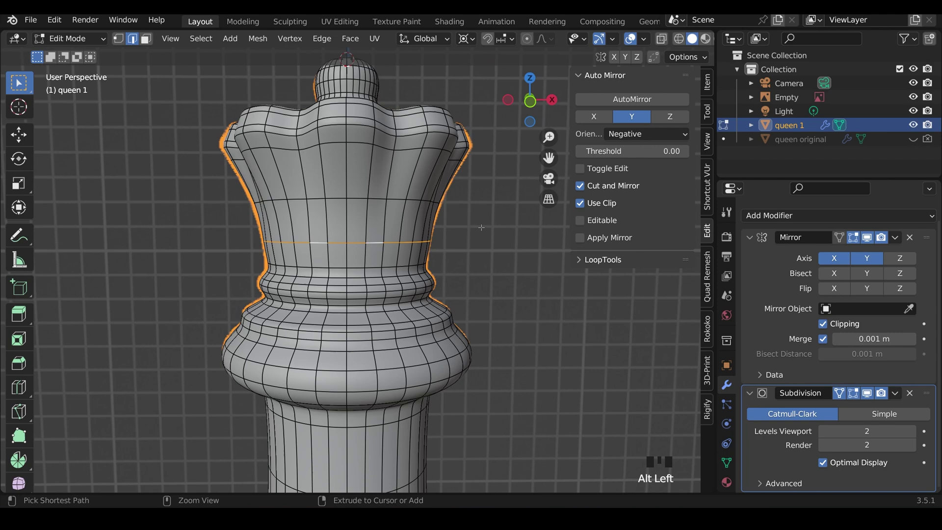
key("ctrl+x")
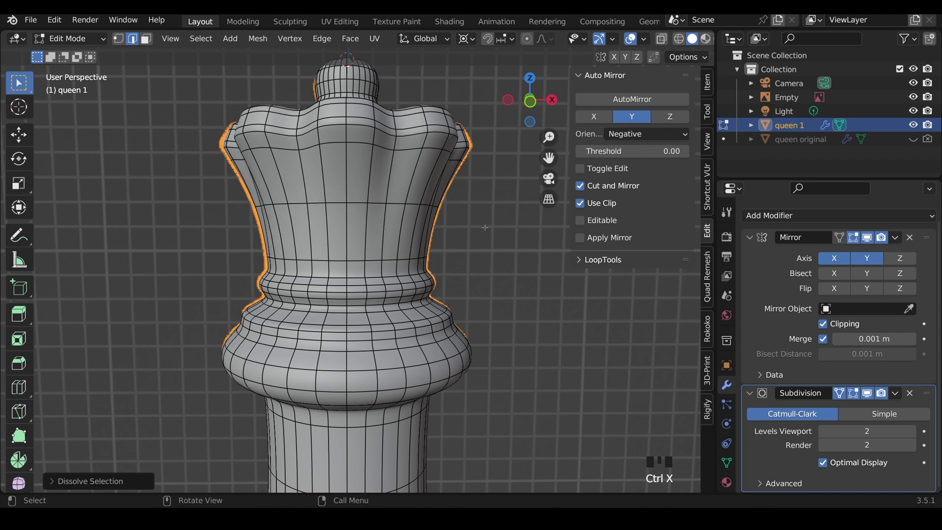
key("Tab")
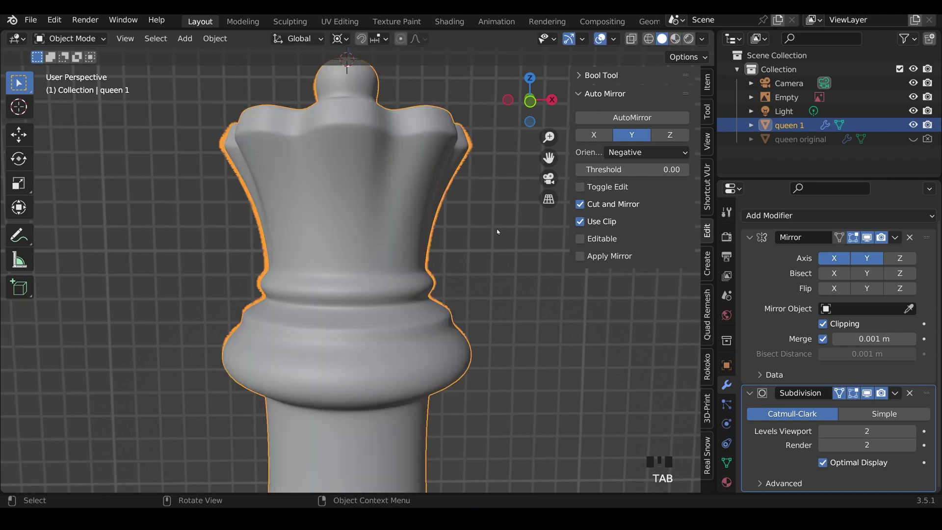
- Hide the Empty in the Outliner and zoom out to frame the whole queen
middle_click_drag(484, 227, 457, 275)
scroll(437, 284, "down", 4)
left_click(913, 97)
scroll(432, 331, "down", 5)
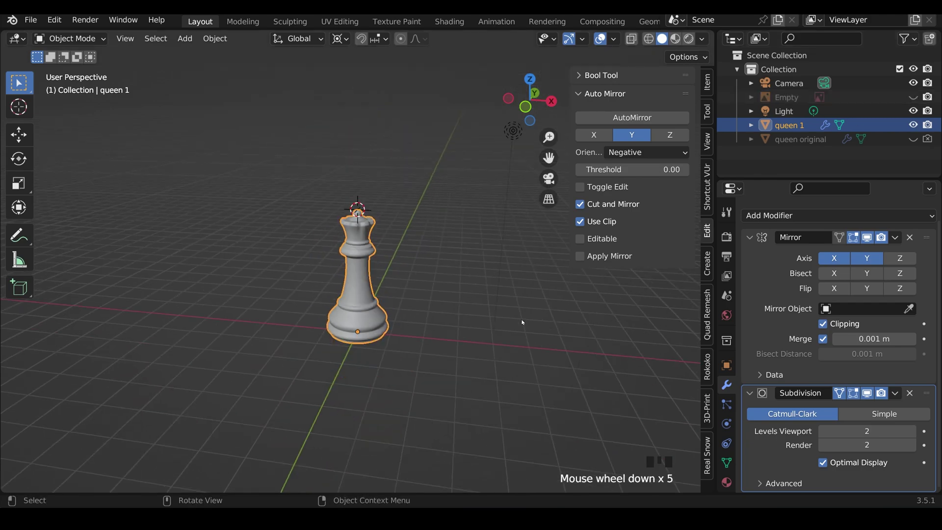
middle_click_drag(432, 331, 394, 340)
scroll(437, 333, "up", 3)
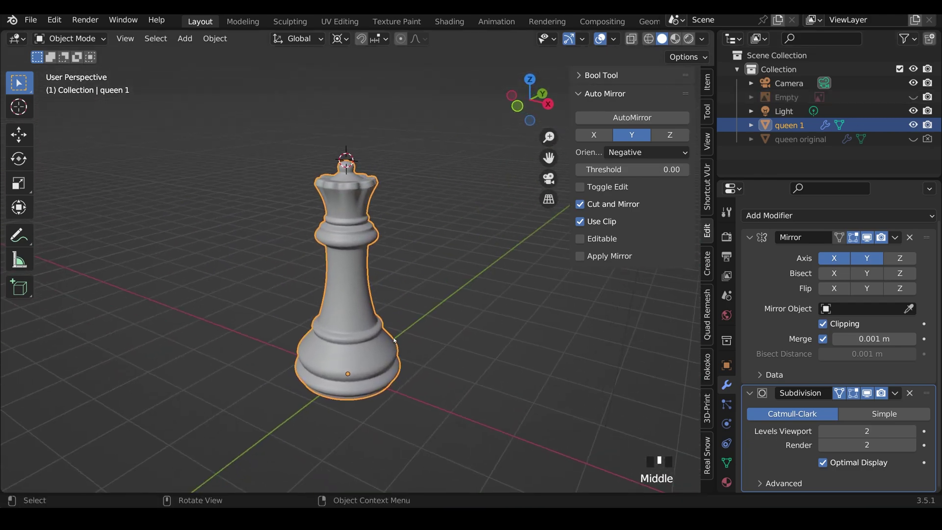